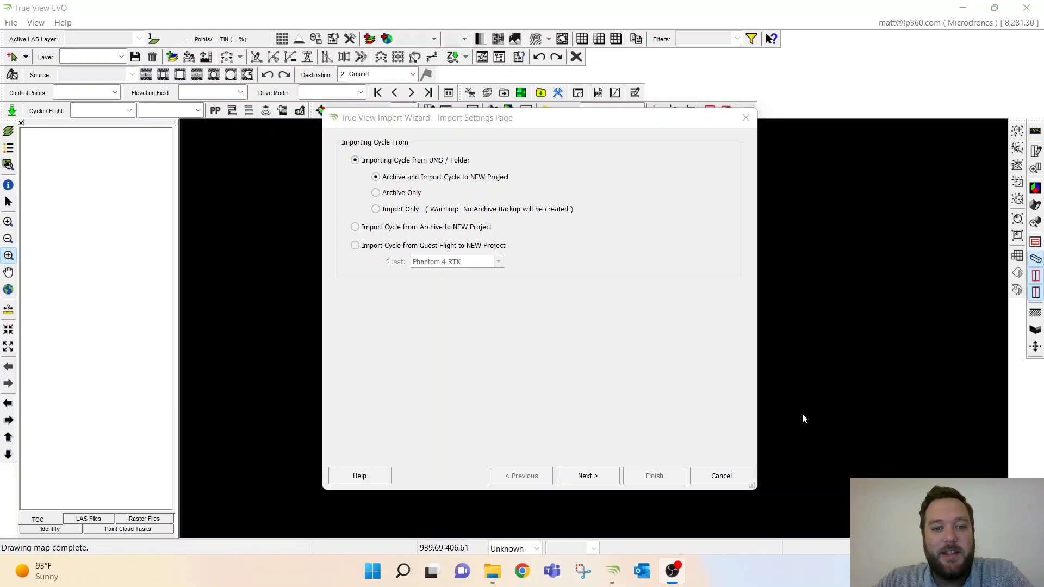
Choose to import the cycle from a guest flight into a new project, with DJI L1 as the guest.
click(374, 247)
click(498, 262)
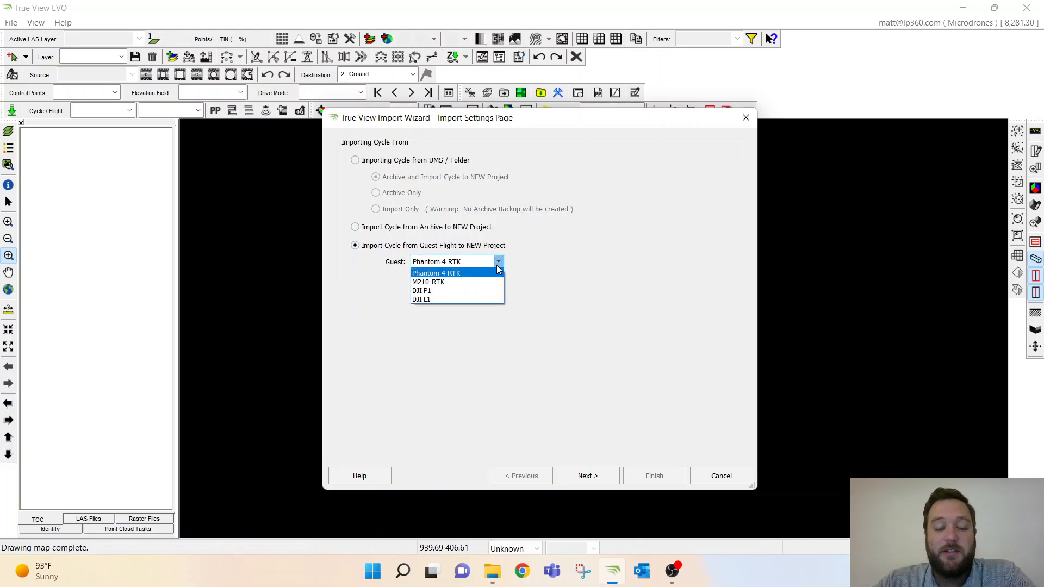
click(477, 299)
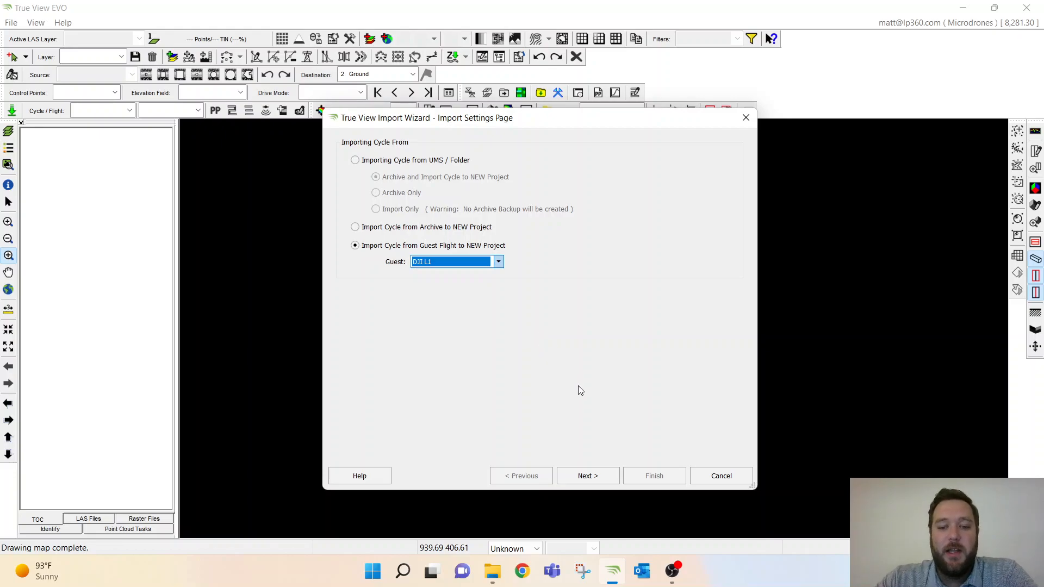
click(586, 475)
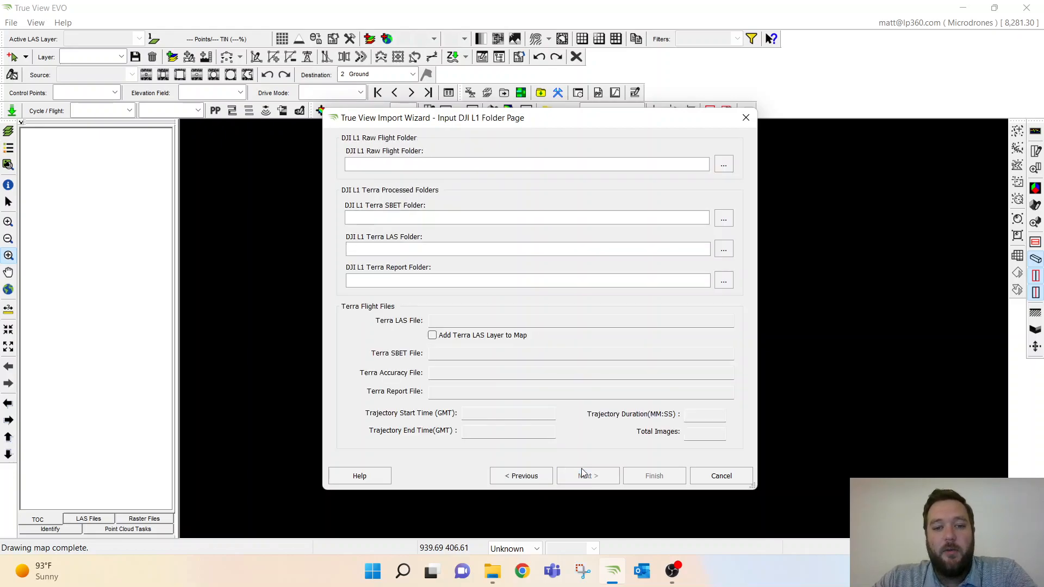
click(725, 165)
click(407, 166)
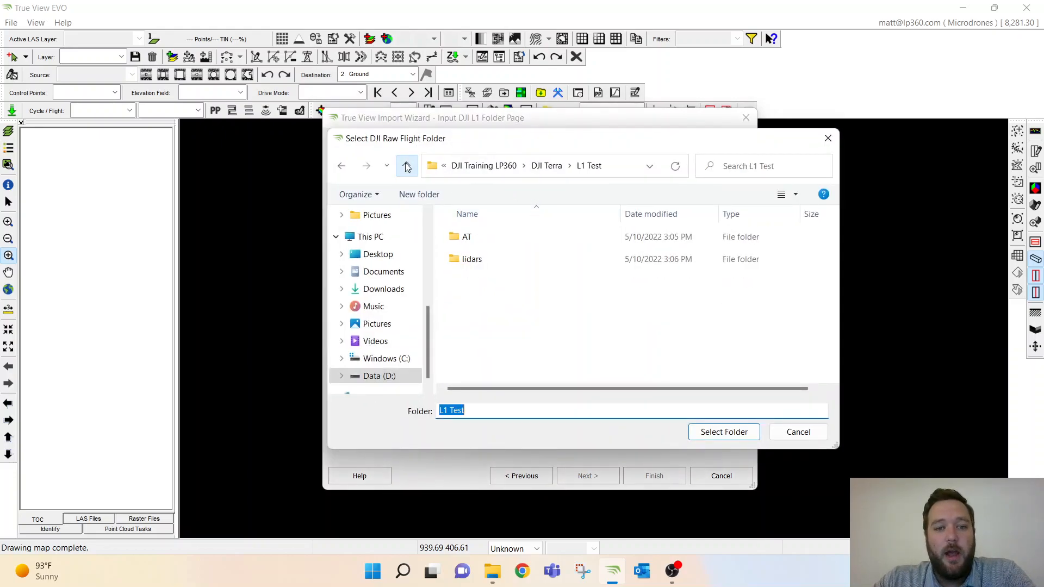
click(407, 166)
click(406, 165)
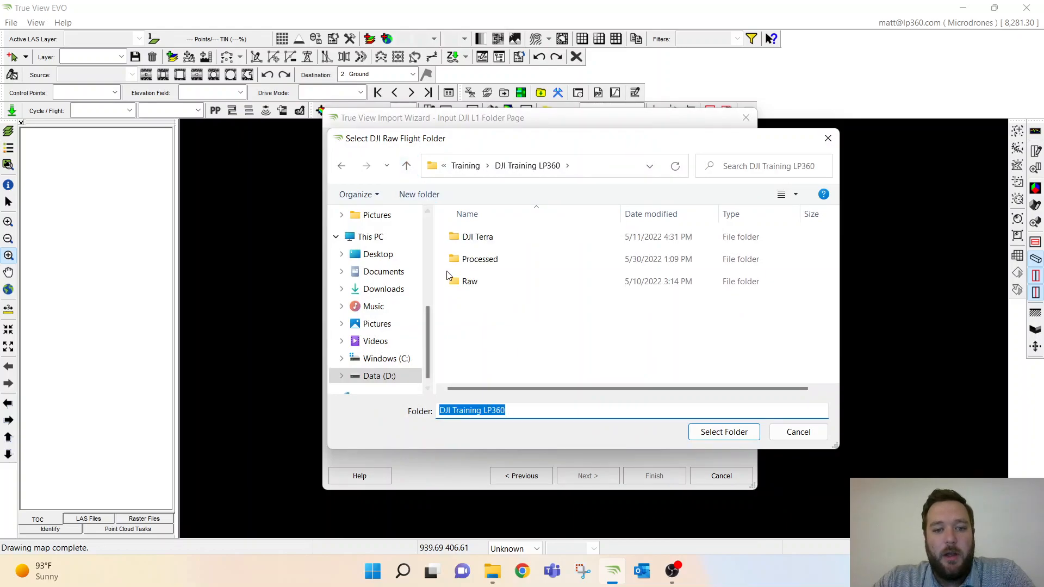
double_click(470, 281)
click(482, 237)
click(734, 435)
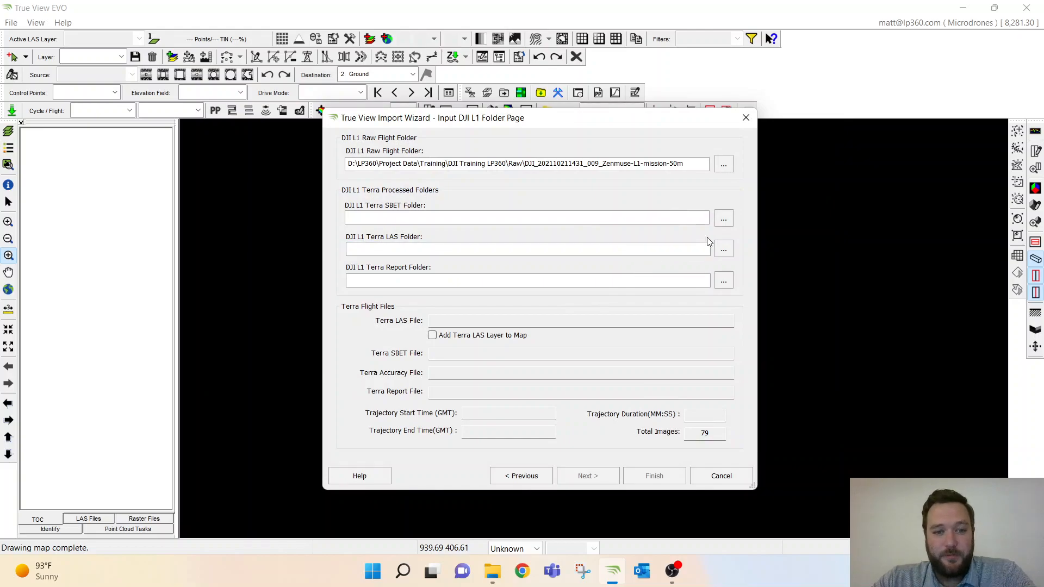
Set the Terra SBET folder to DJI Terra\L1 Test\lidars and enable adding the Terra LAS layer to the map.
click(717, 220)
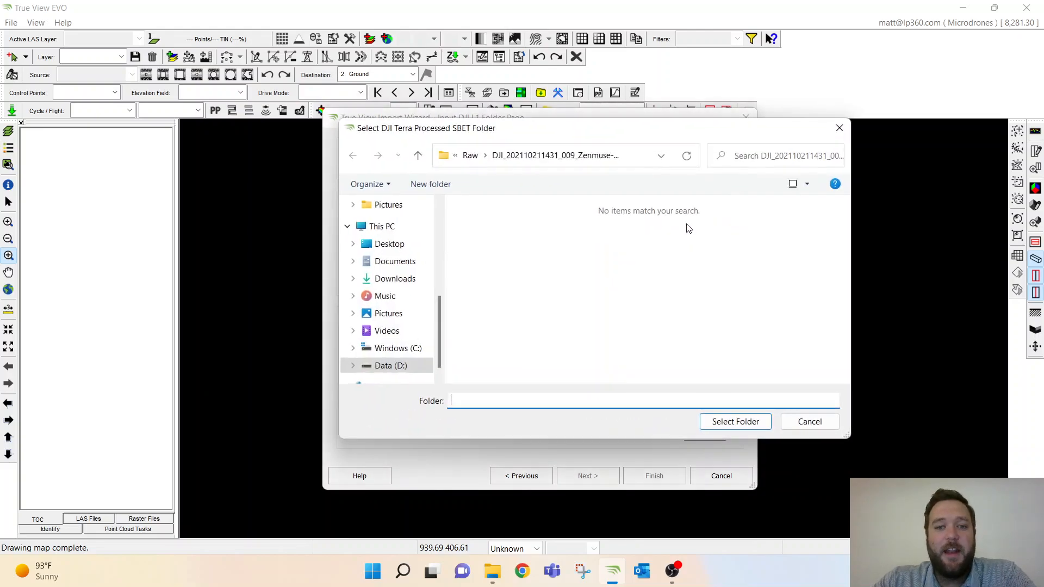
click(417, 156)
click(418, 156)
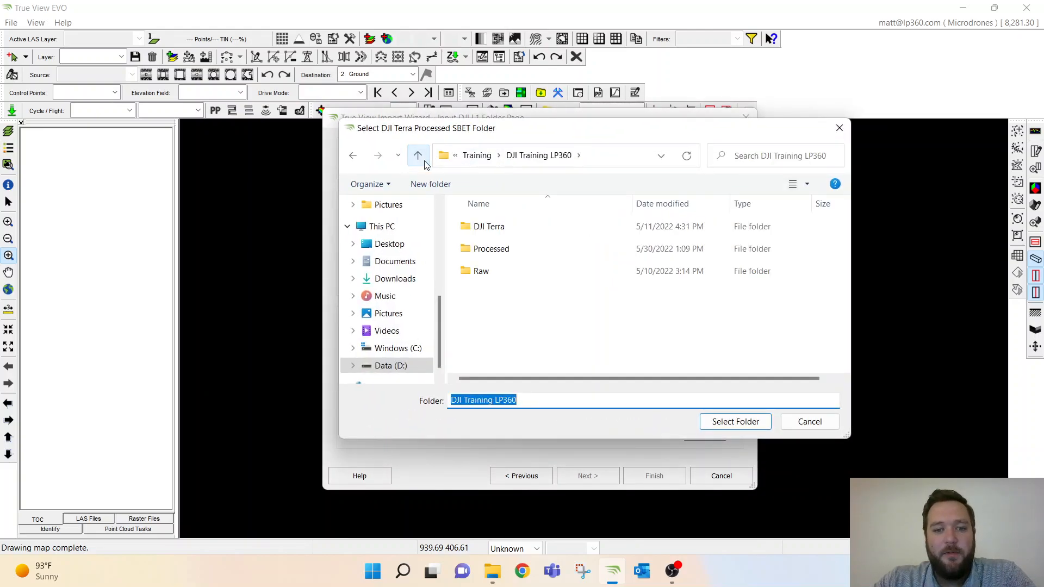
double_click(499, 231)
double_click(501, 232)
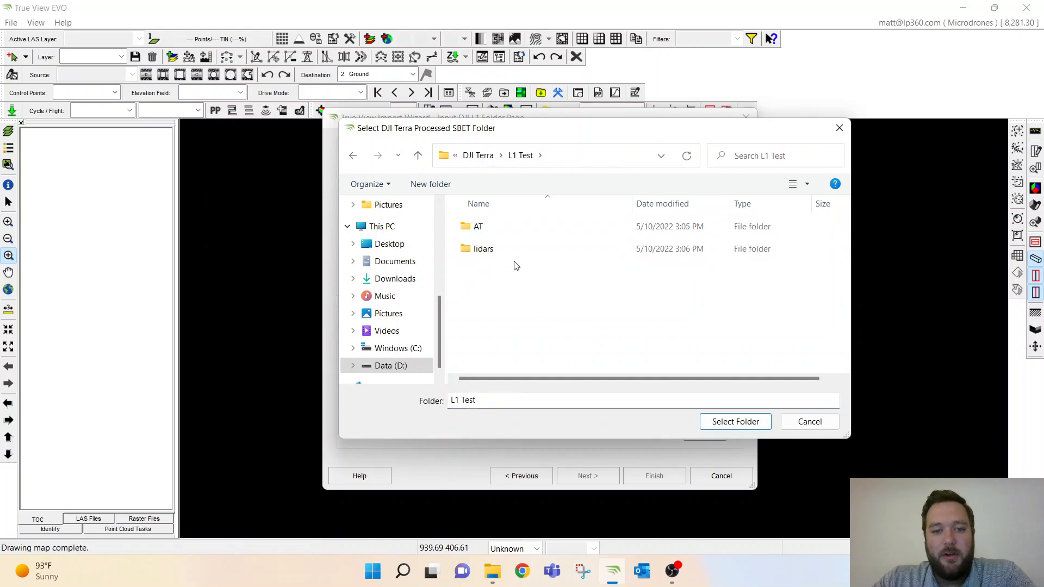
click(510, 251)
double_click(510, 251)
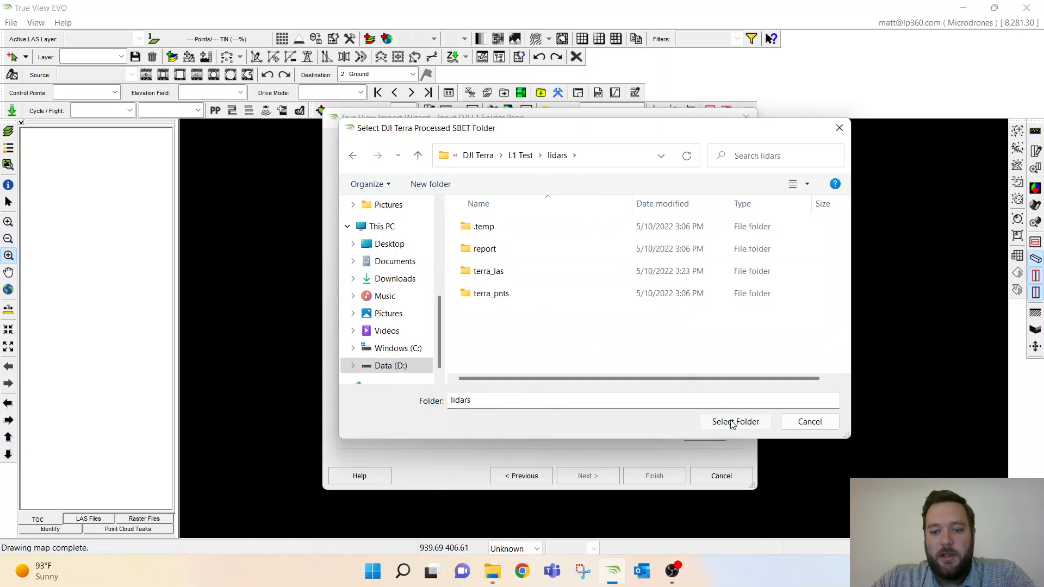
click(734, 422)
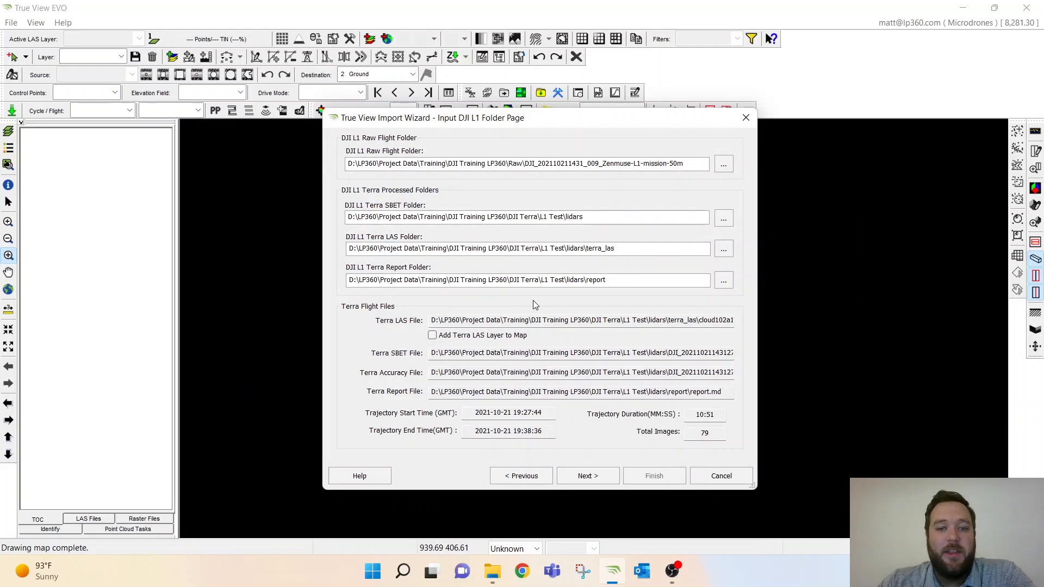
click(433, 335)
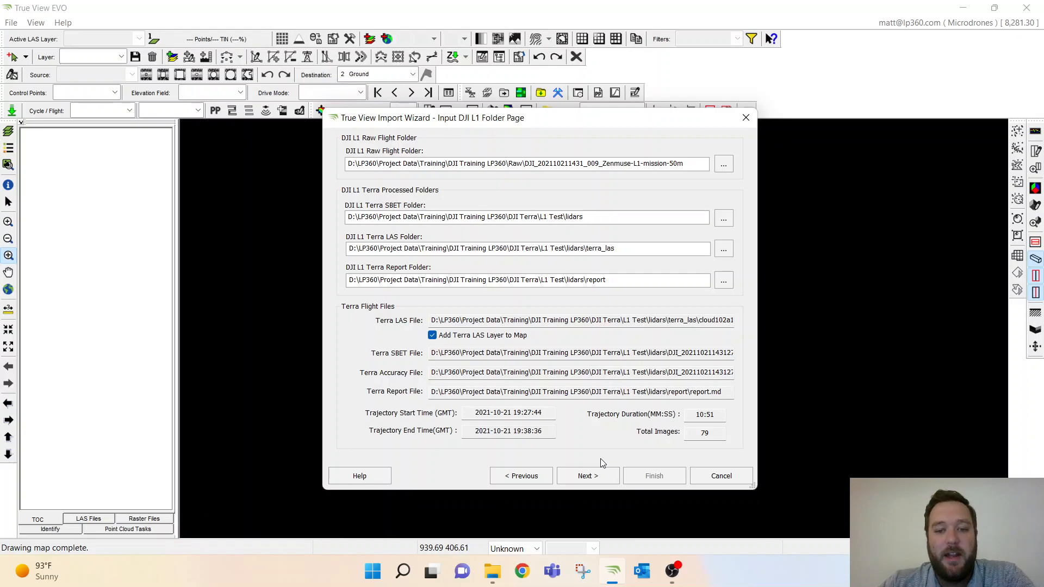
click(592, 476)
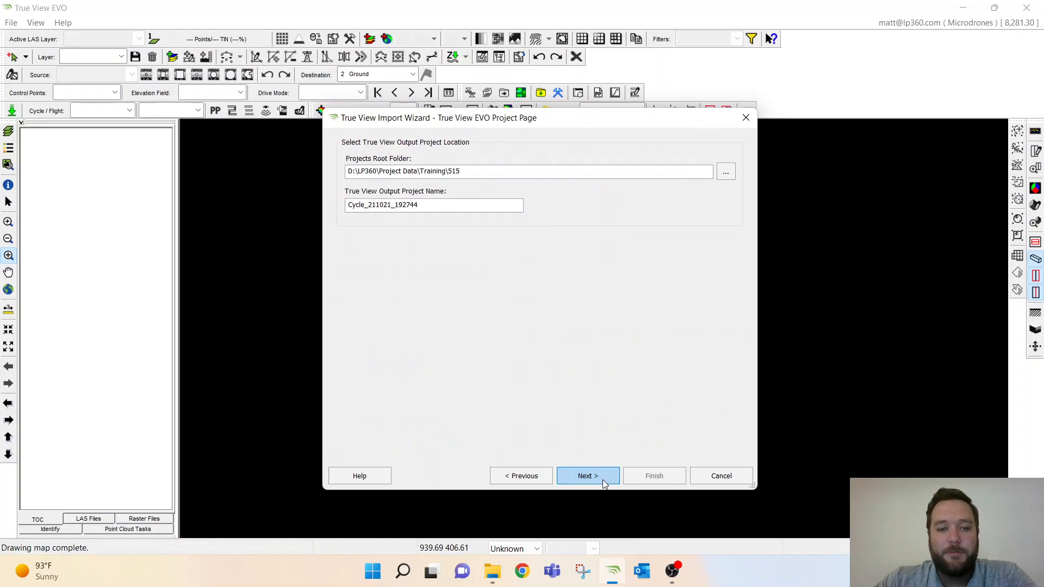
Name the output project LinkedIn_Demo1 and continue to the cycle information.
double_click(401, 205)
text(Linke)
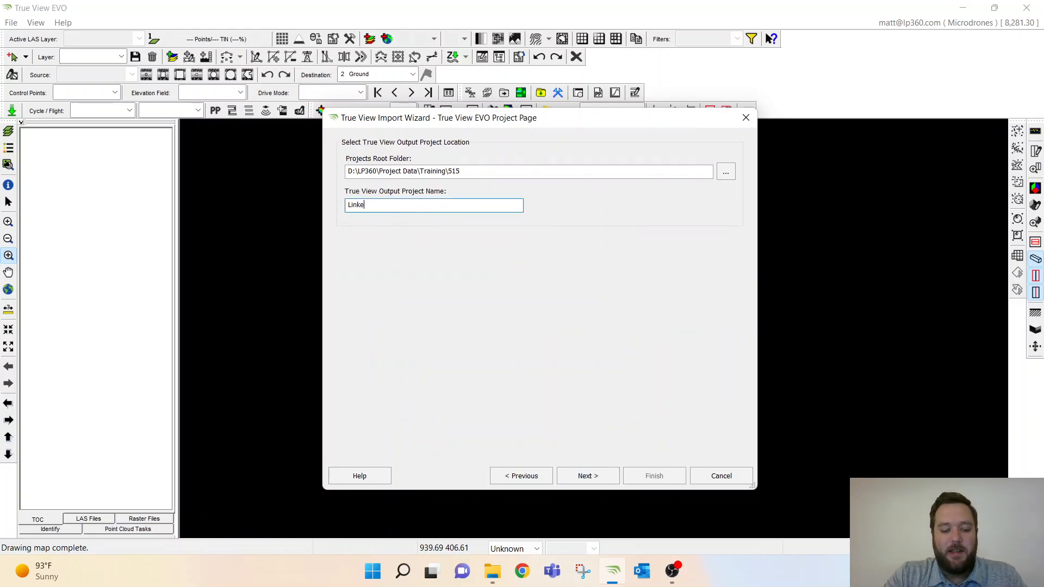
text(dIn )
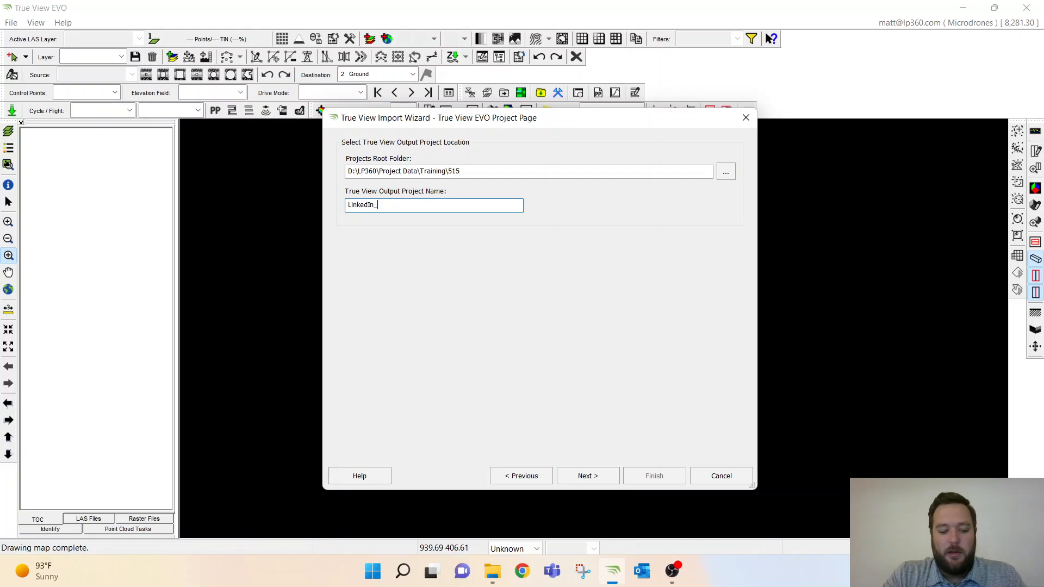
text(Demo)
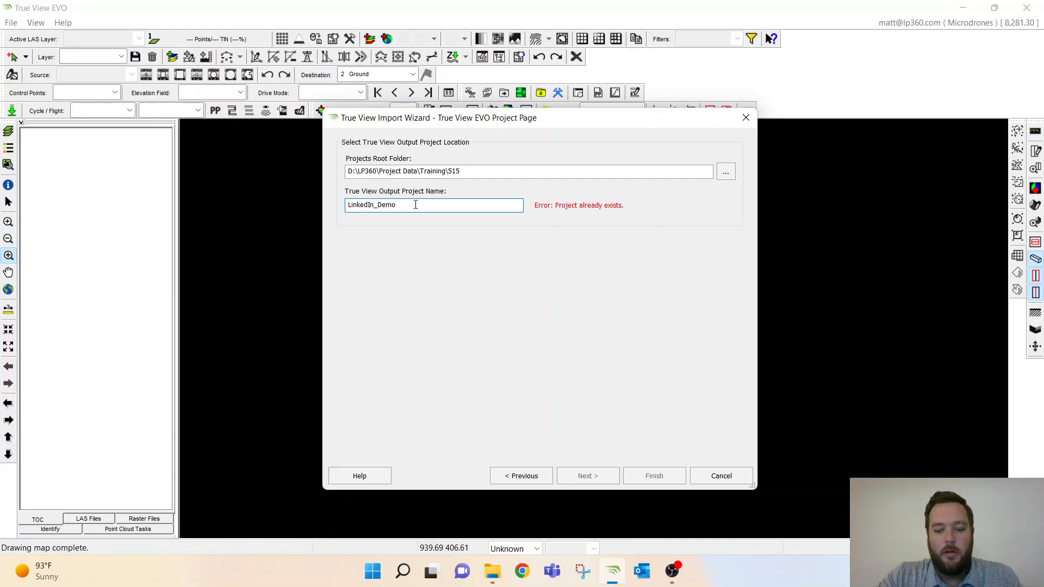
text(2)
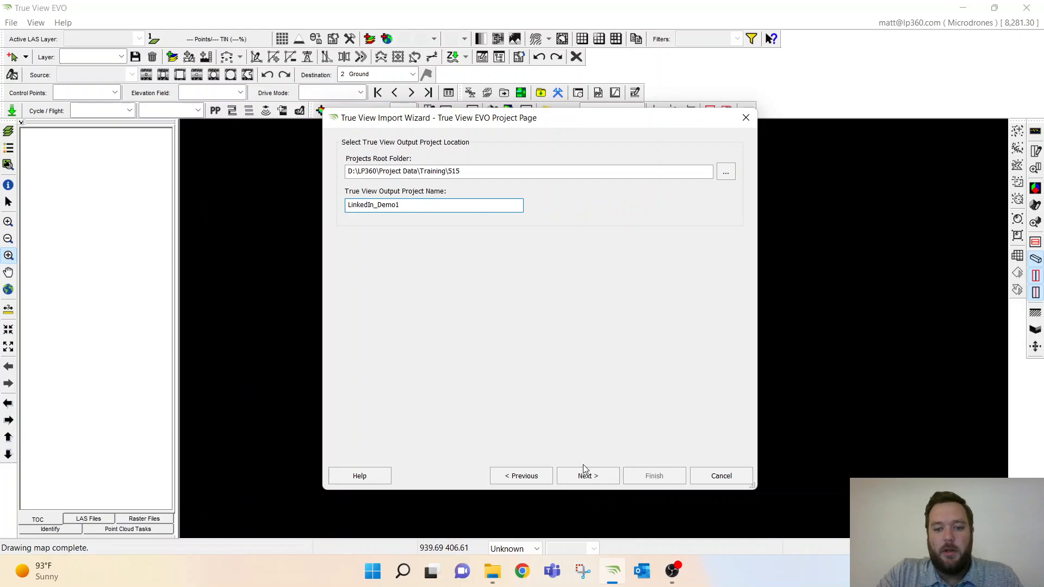
click(584, 474)
Enter Rail as the cycle description and LinkedIn as the area (site) name.
click(367, 203)
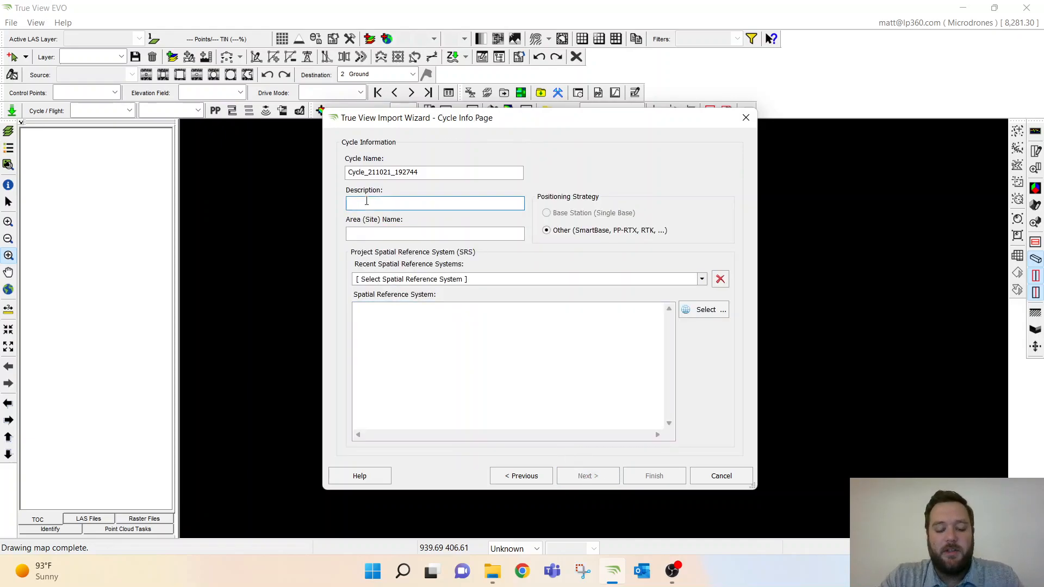
text(Rail)
key(Tab)
text(Linked)
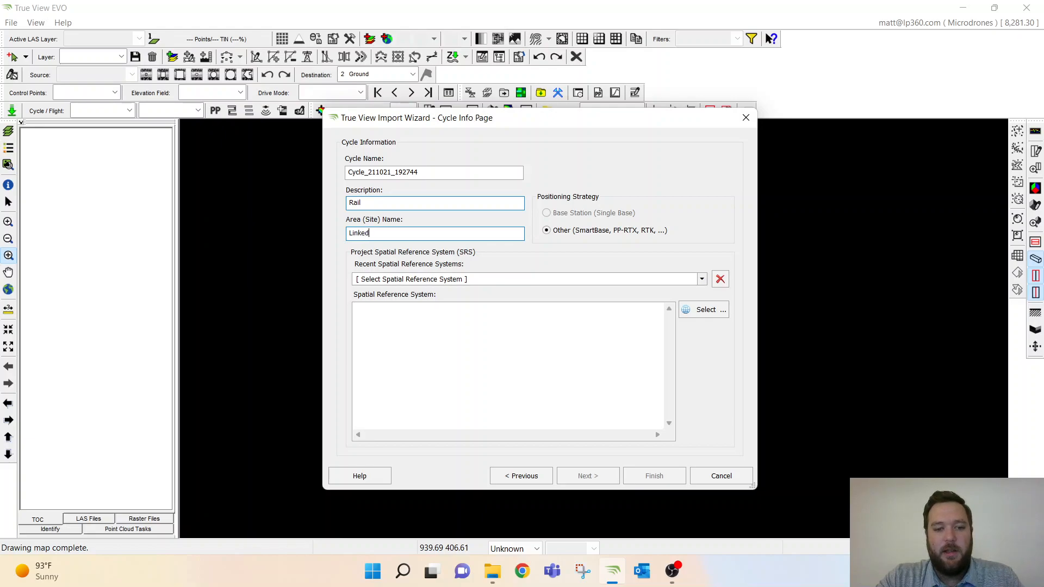
text(In)
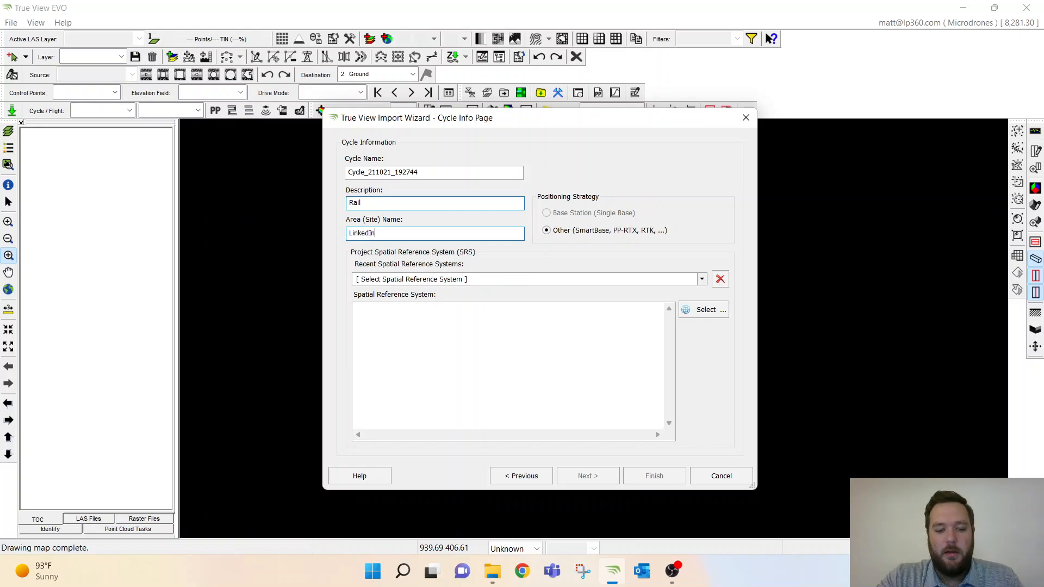
Set the project's spatial reference to NAD83(2011) / Alabama West + Ellipsoid (Meters) and run the cycle import.
click(702, 279)
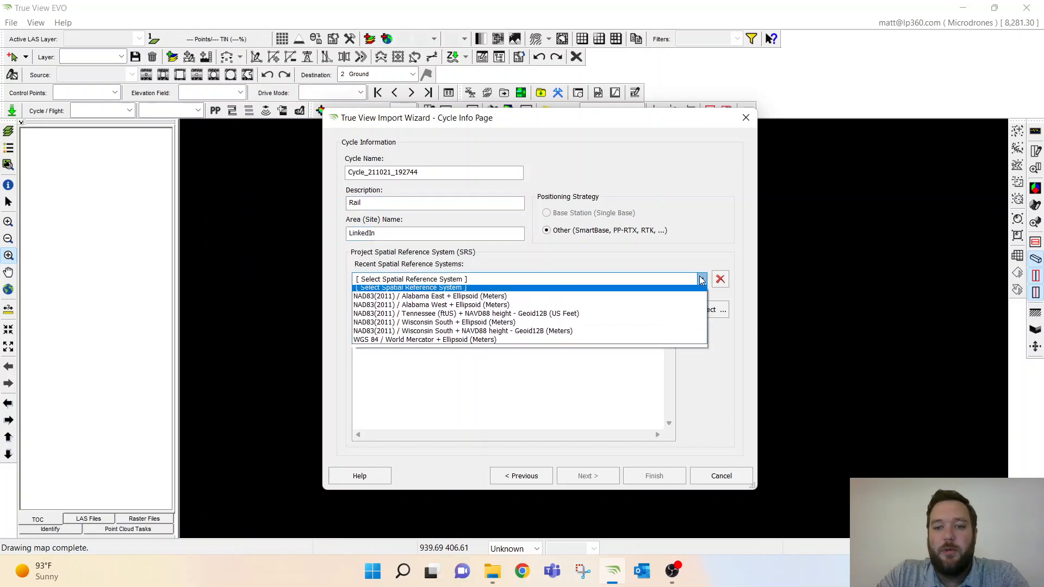
click(630, 308)
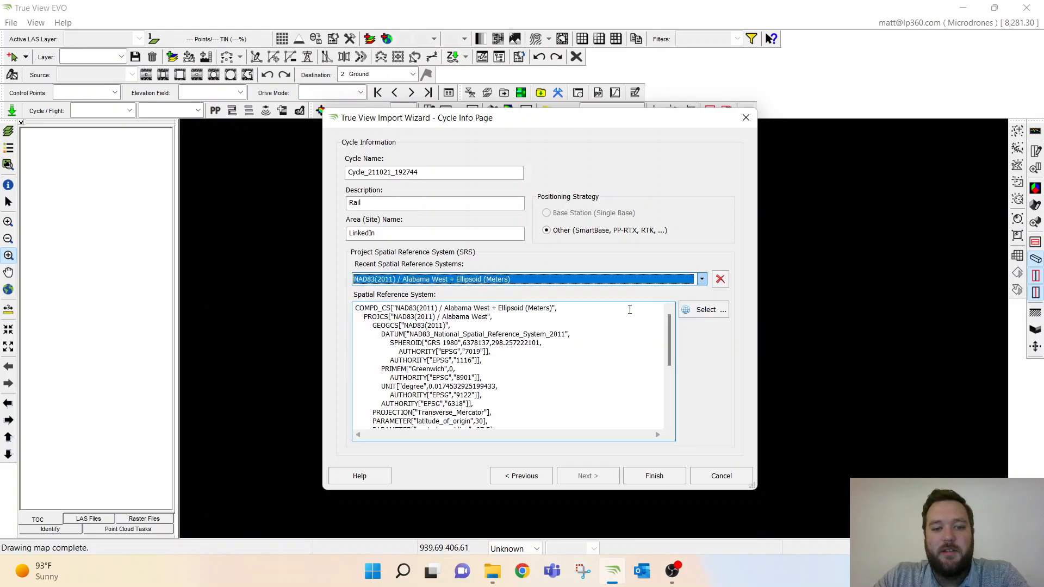
click(637, 476)
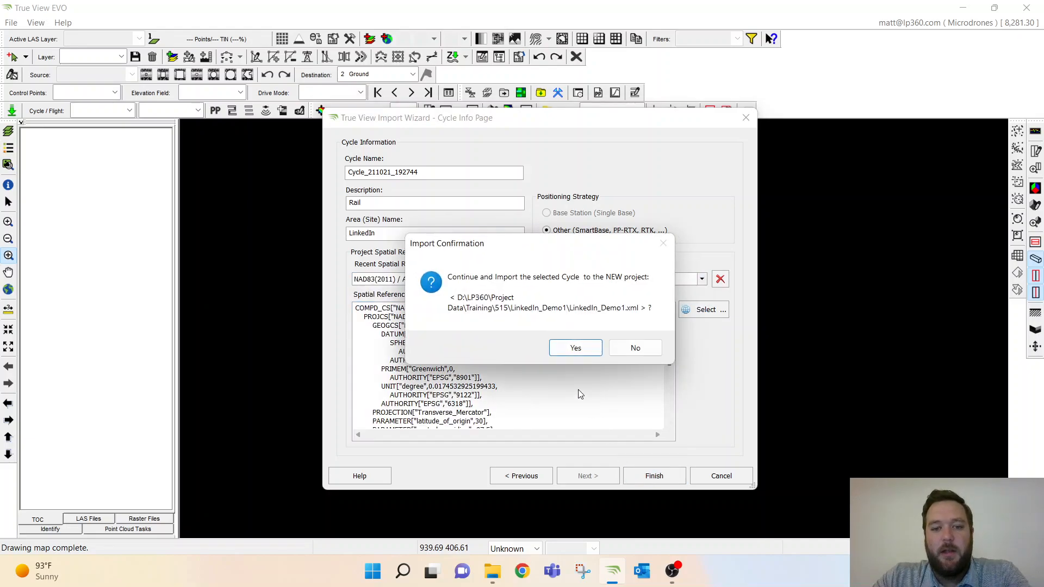
click(572, 351)
click(597, 390)
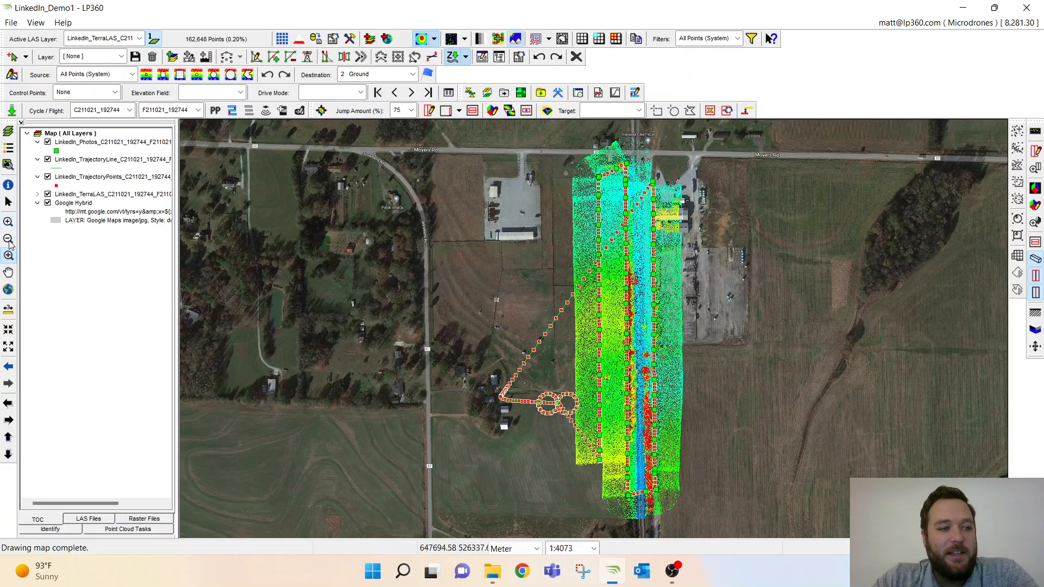
Measure the length of the westernmost north-south flight pass on the map.
click(8, 310)
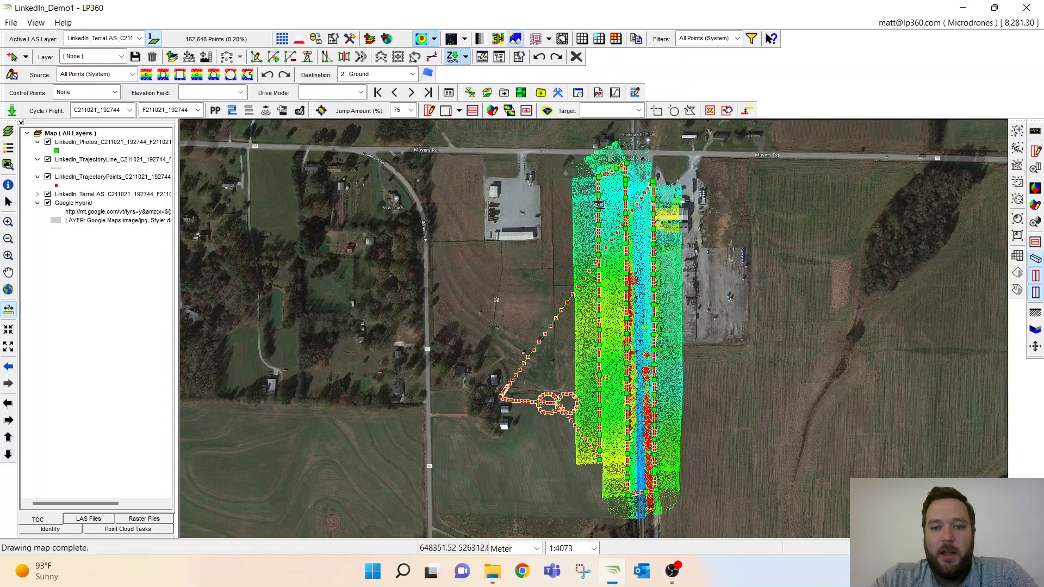
click(600, 179)
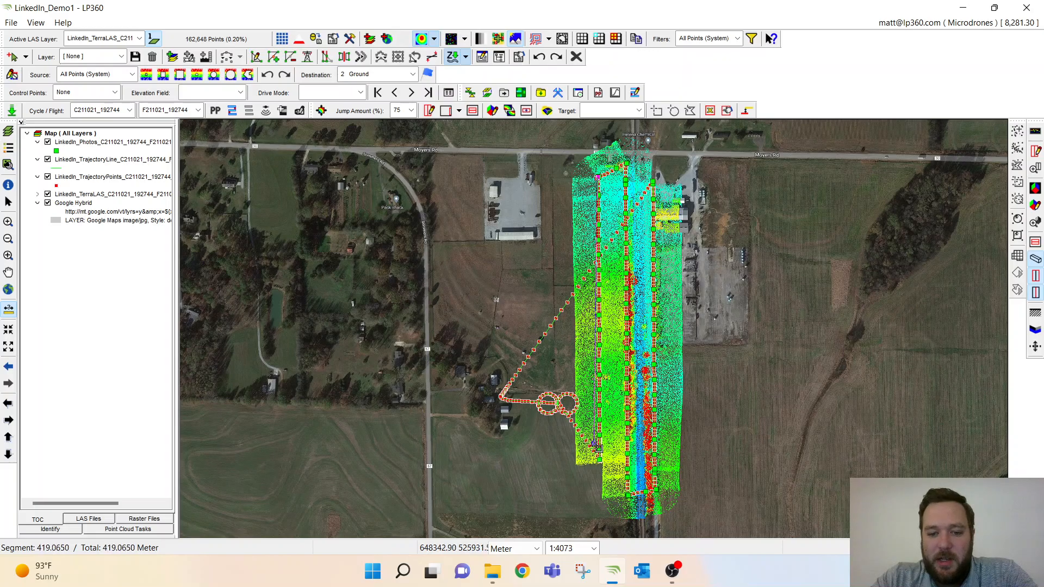
double_click(598, 459)
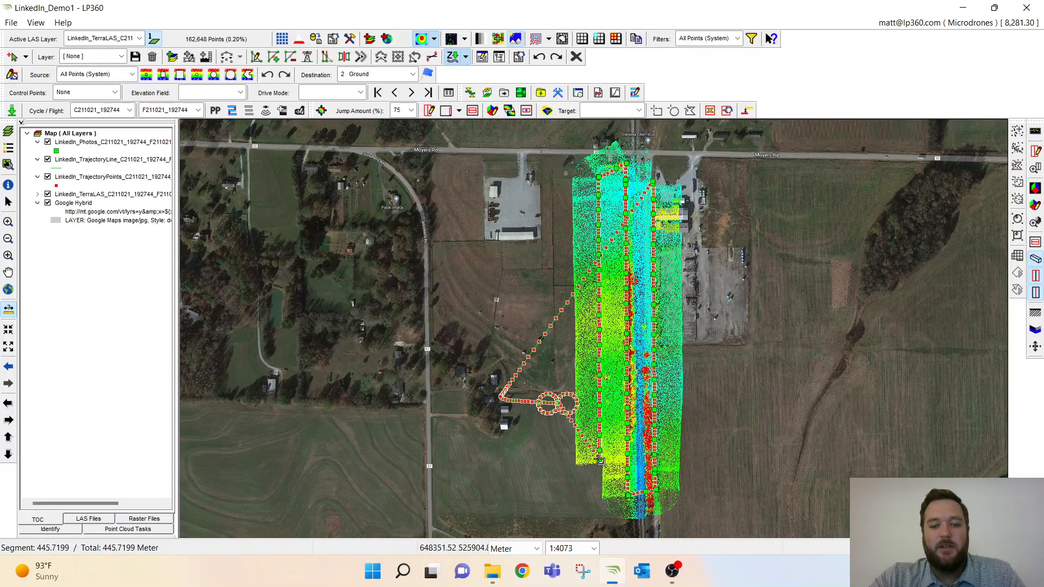
Auto-create the flight lines from the trajectory with a minimum length of 375.
click(232, 111)
double_click(321, 256)
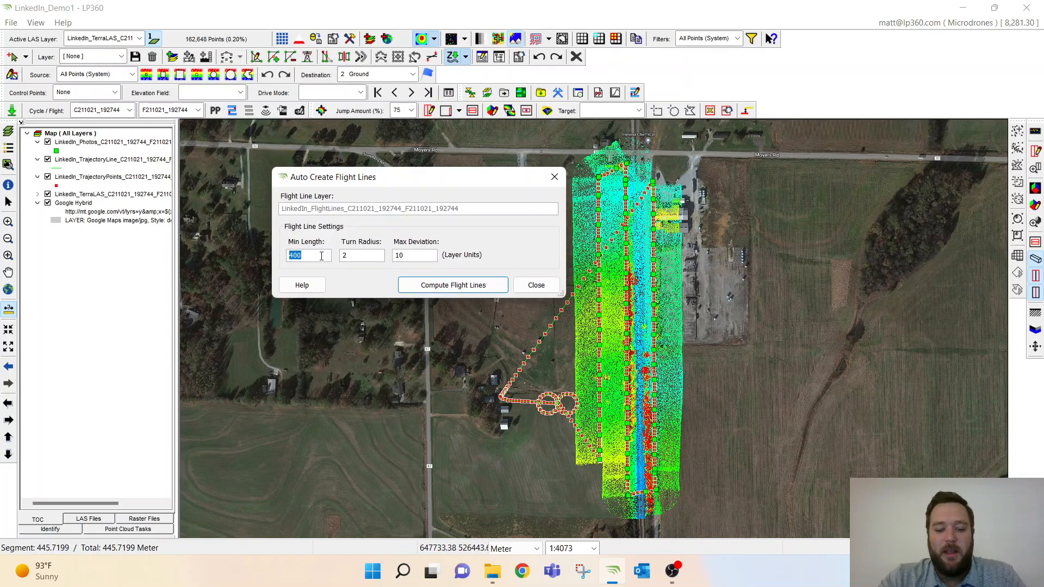
text(375)
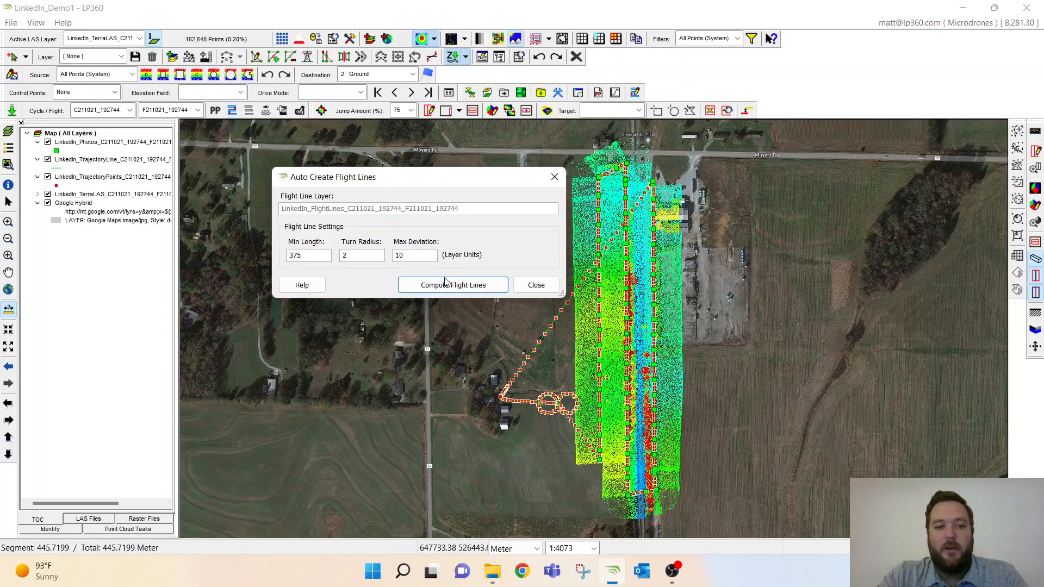
click(473, 288)
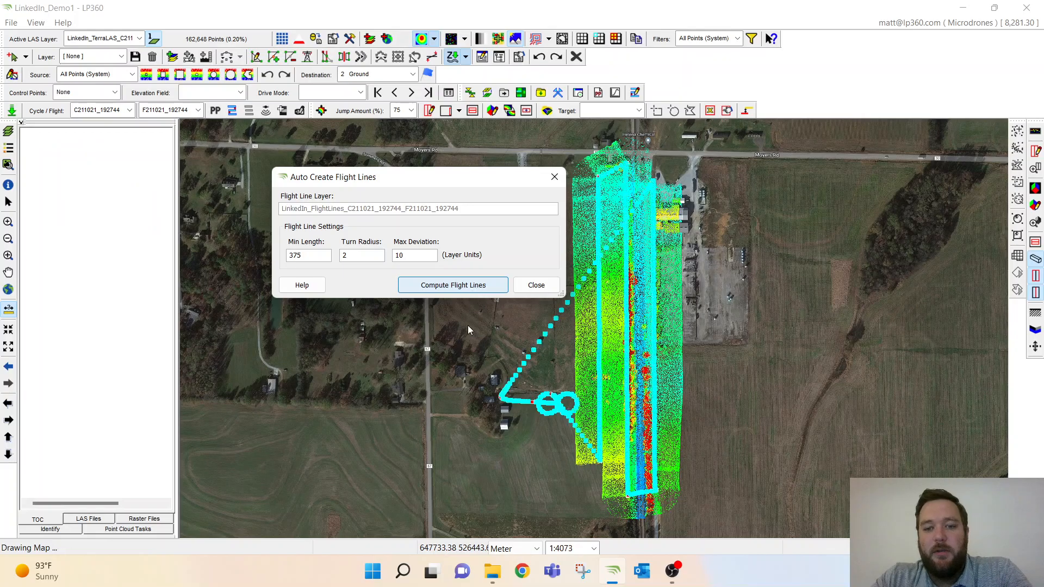
click(533, 284)
Delete the diagonal flight line west of the point cloud from the flight lines layer.
click(12, 57)
click(549, 329)
click(577, 57)
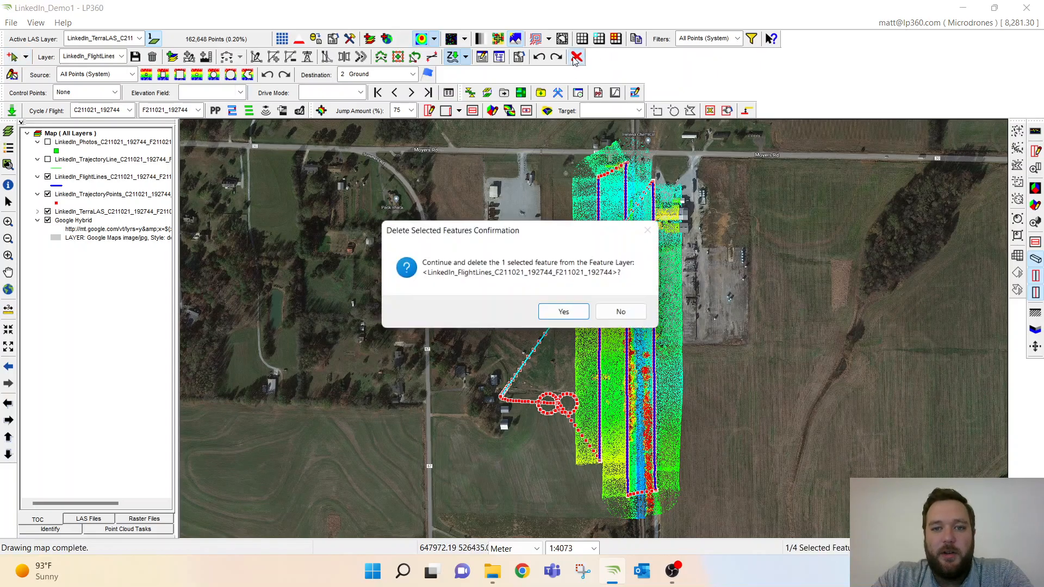
click(567, 314)
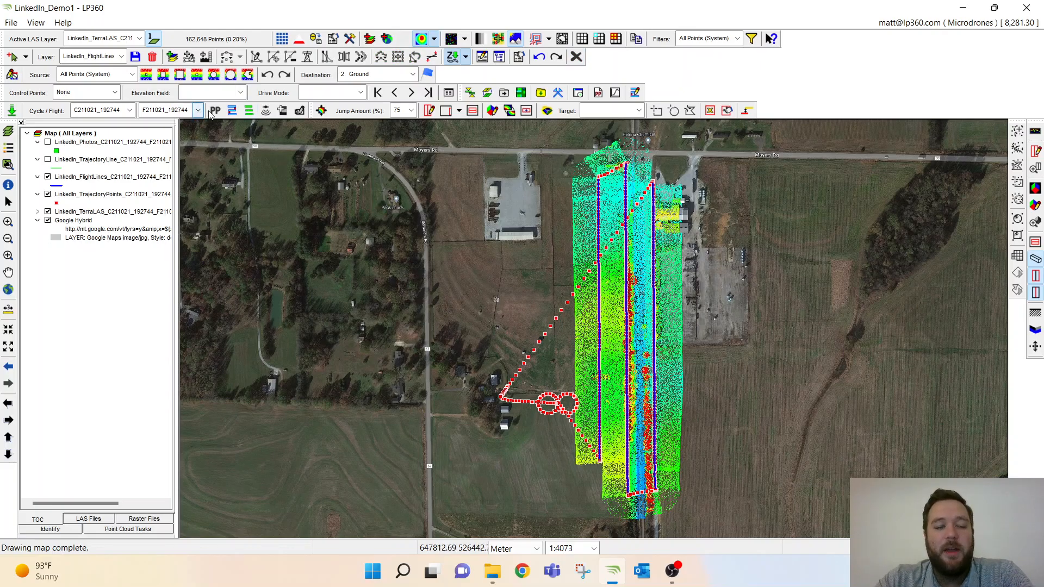
Create the True View trajectories from the flight lines with the preset options, saving the flight line layer edits.
click(248, 111)
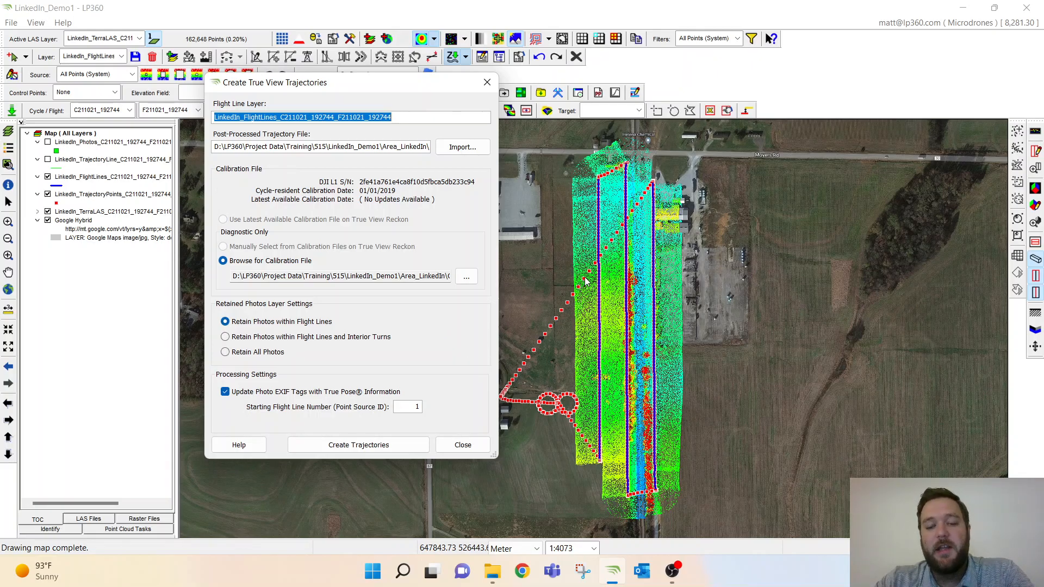
click(383, 447)
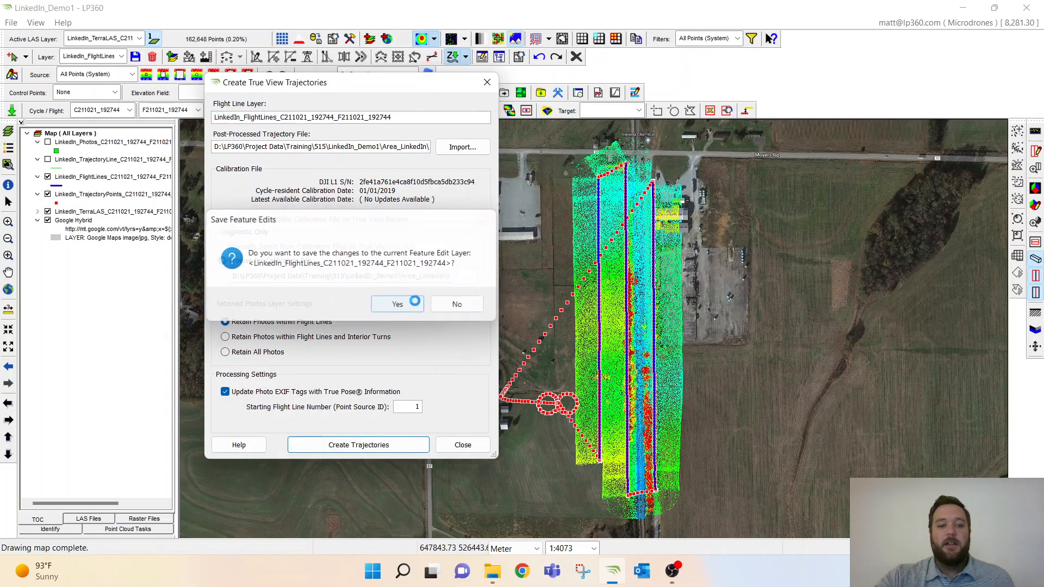
click(418, 305)
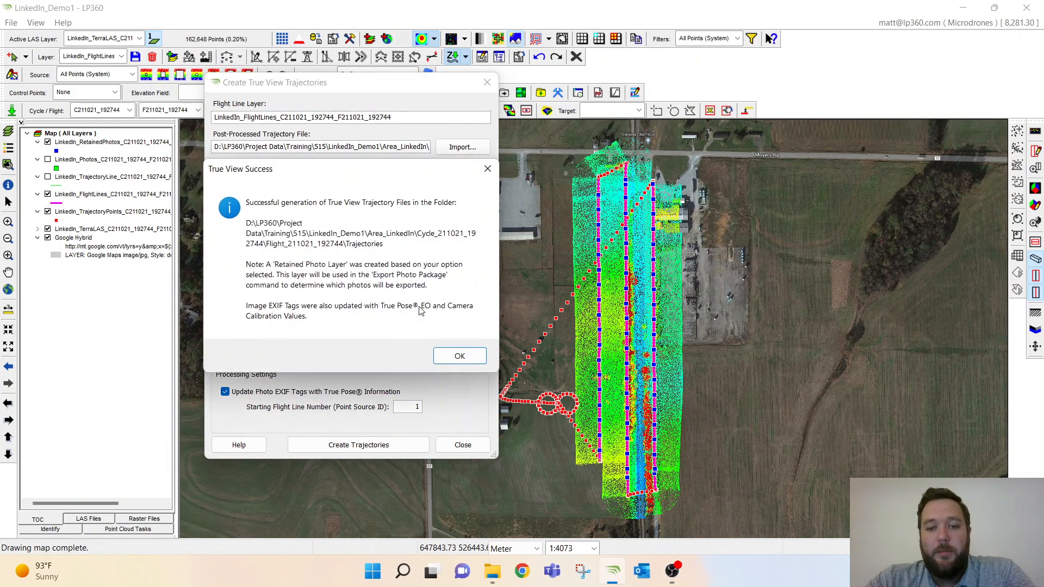
Geocode the lidar data with a 30-degree clip angle from nadir and LAS promotion to version 1.4.
click(456, 356)
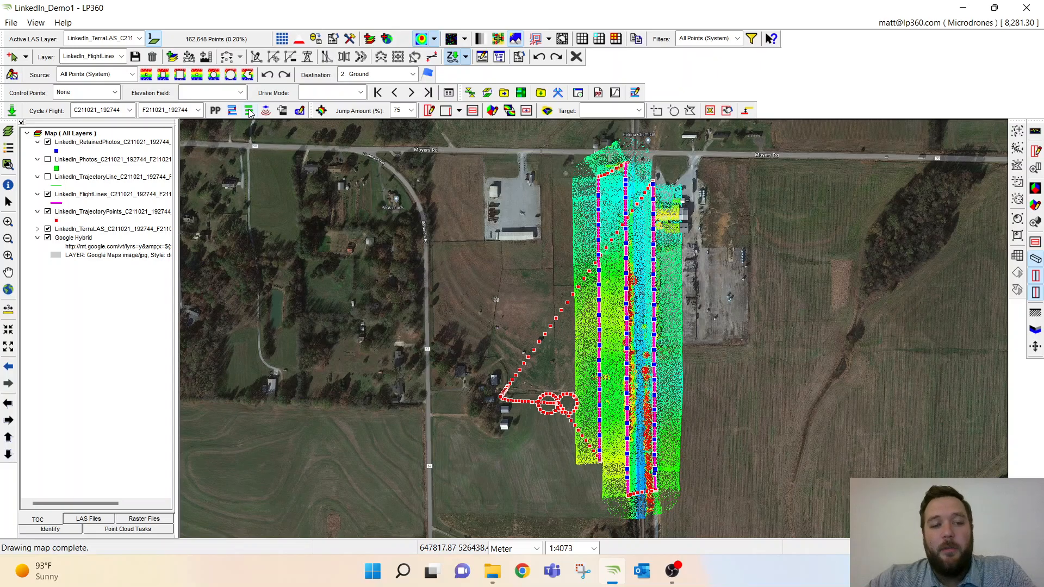
click(266, 111)
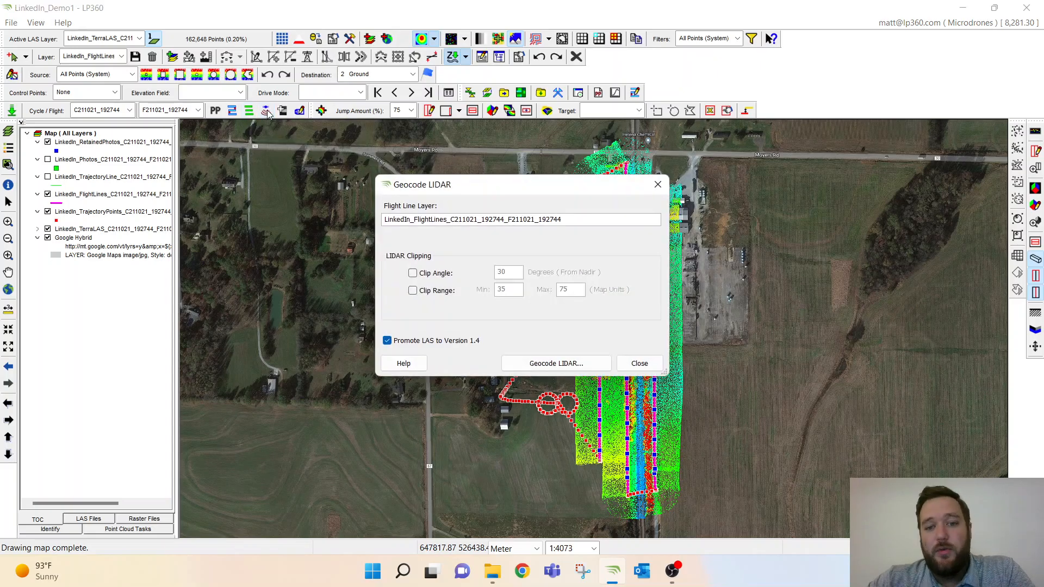
click(413, 274)
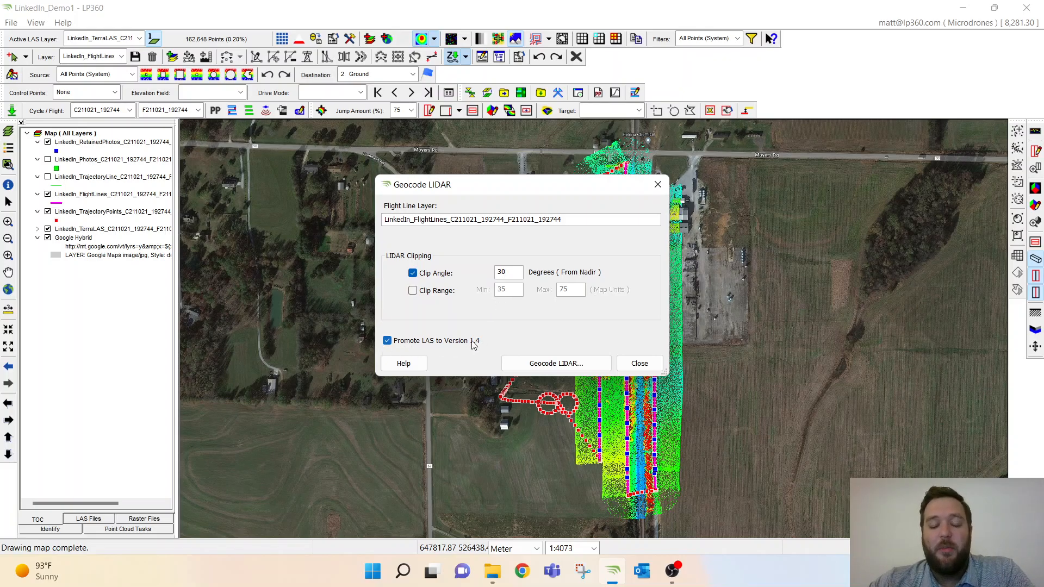
click(555, 366)
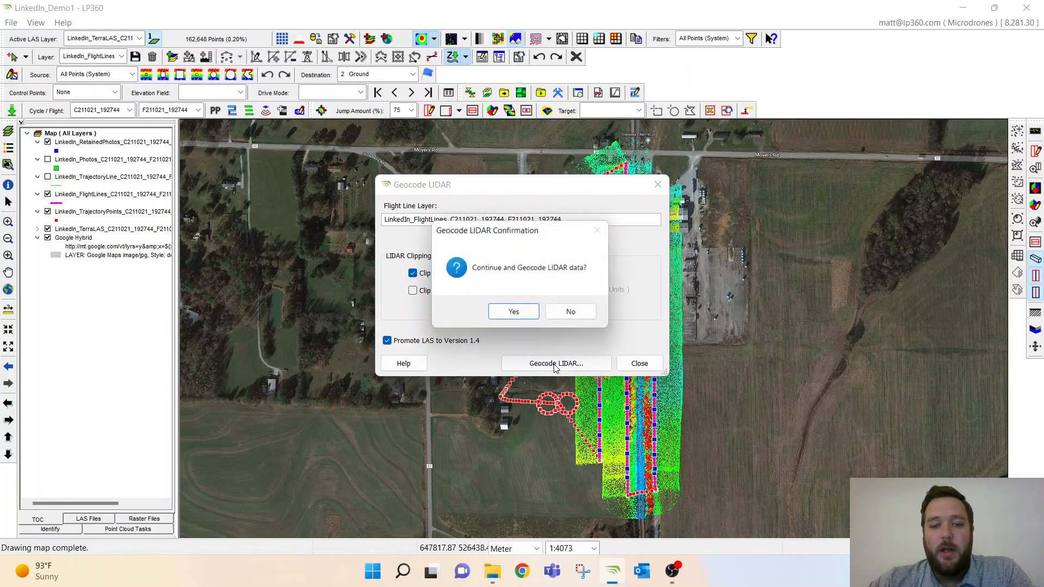
click(516, 314)
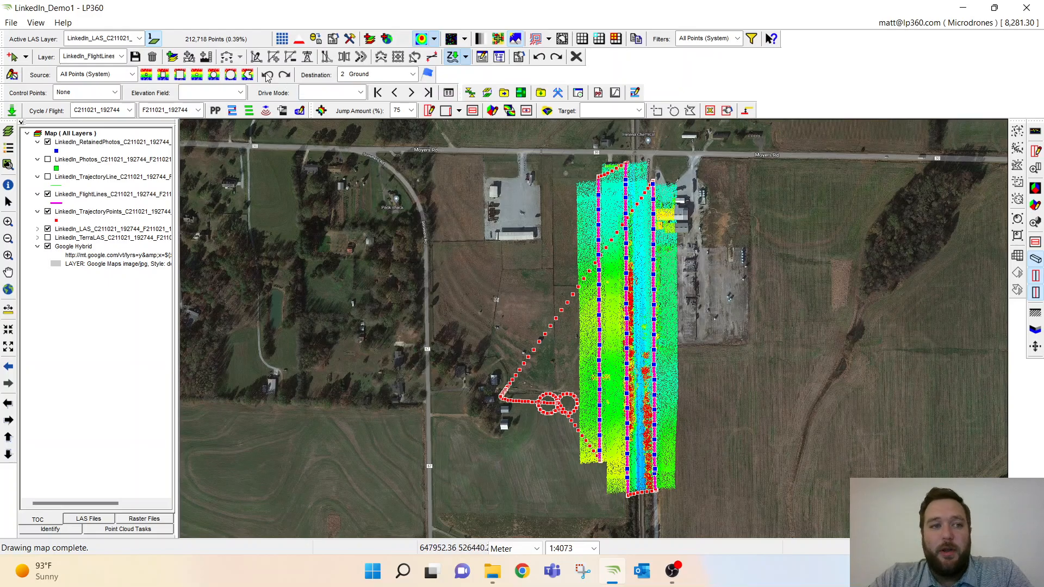
Make the LinkedIn_TerraLAS layer active and hide the retained photos, flight lines and trajectory points layers.
click(130, 43)
click(132, 57)
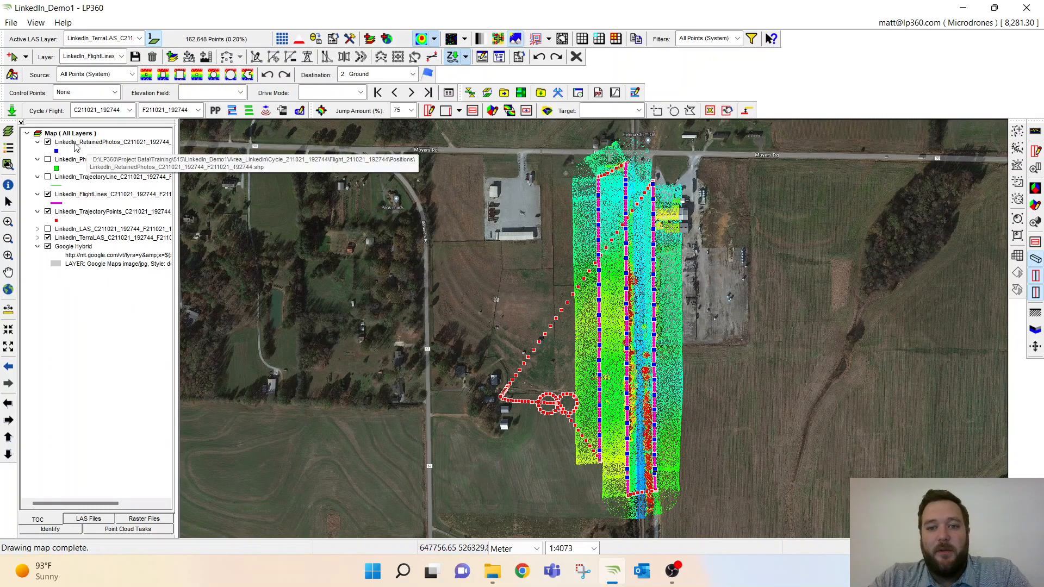
click(48, 142)
click(48, 194)
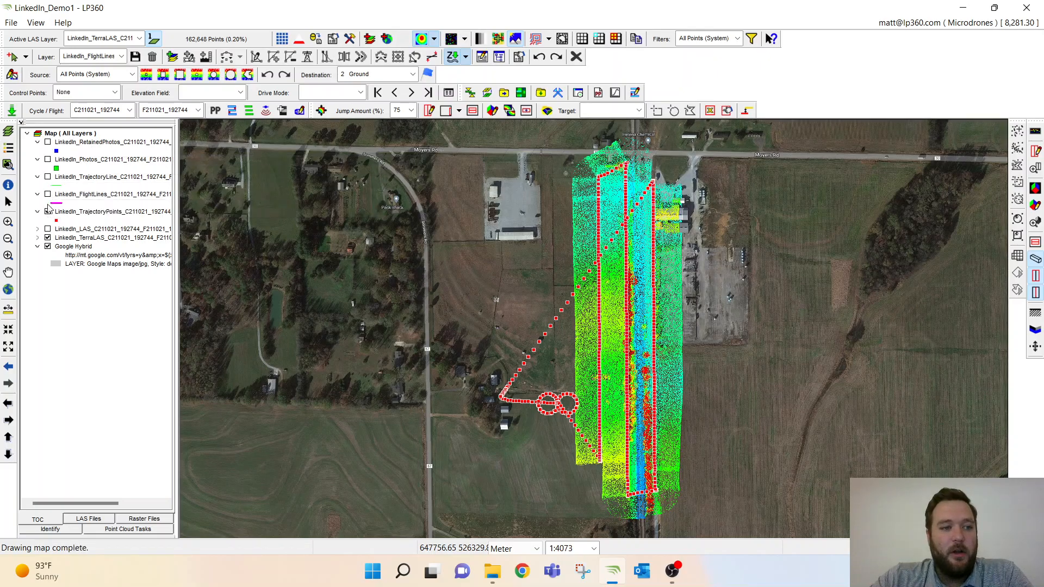
click(48, 211)
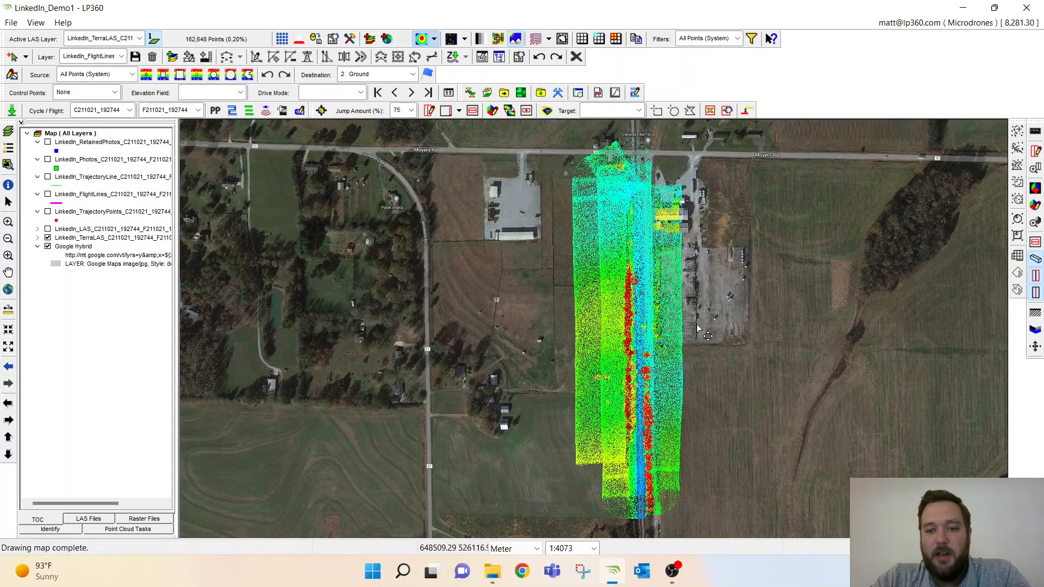
Color the TerraLAS point cloud on the map by point source ID.
middle_drag(697, 324, 649, 312)
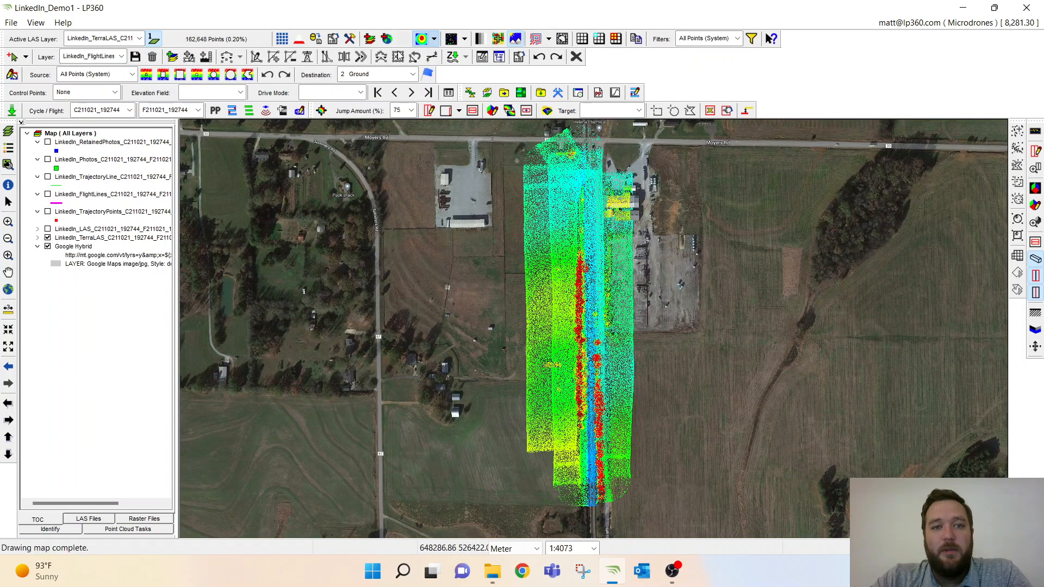
click(434, 41)
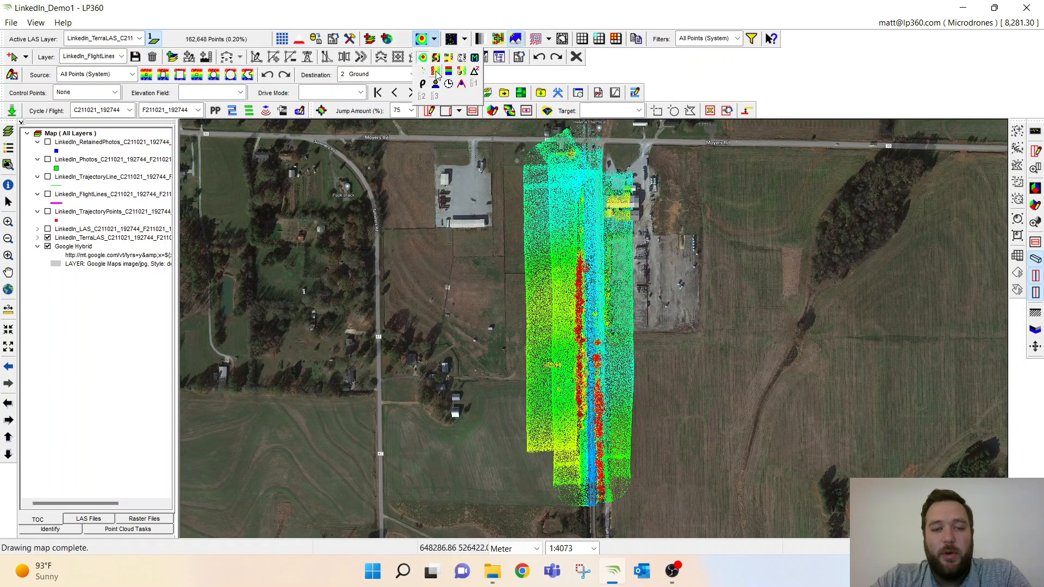
click(436, 71)
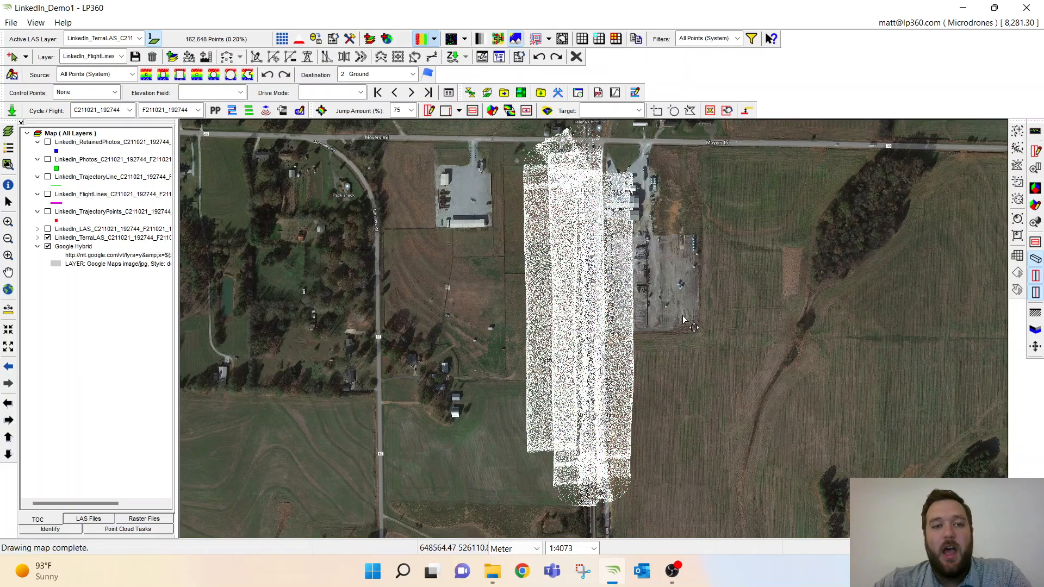
Make the geocoded LinkedIn_LAS layer active and display its points colored by point source ID.
click(140, 39)
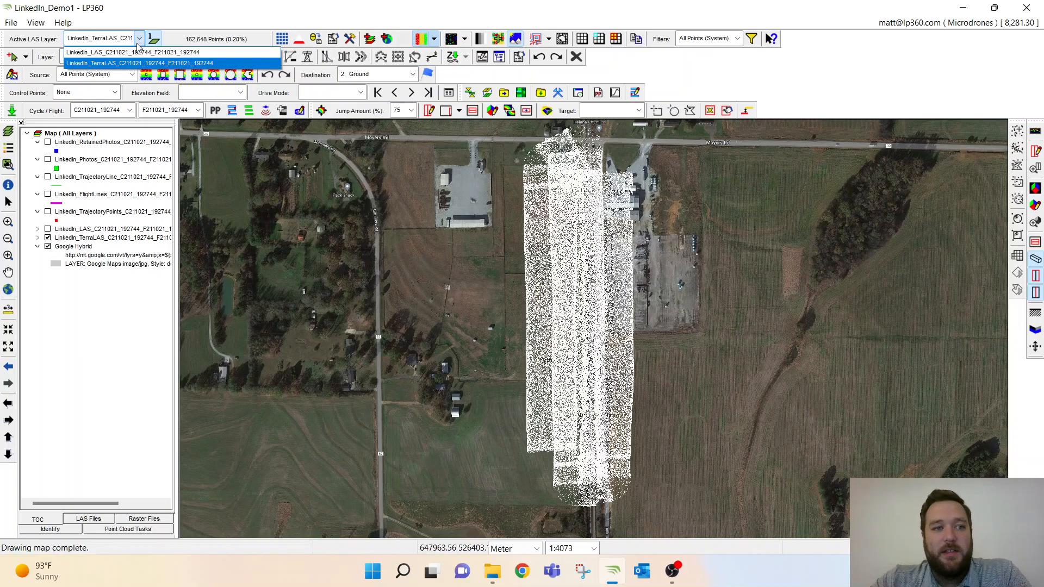
click(138, 52)
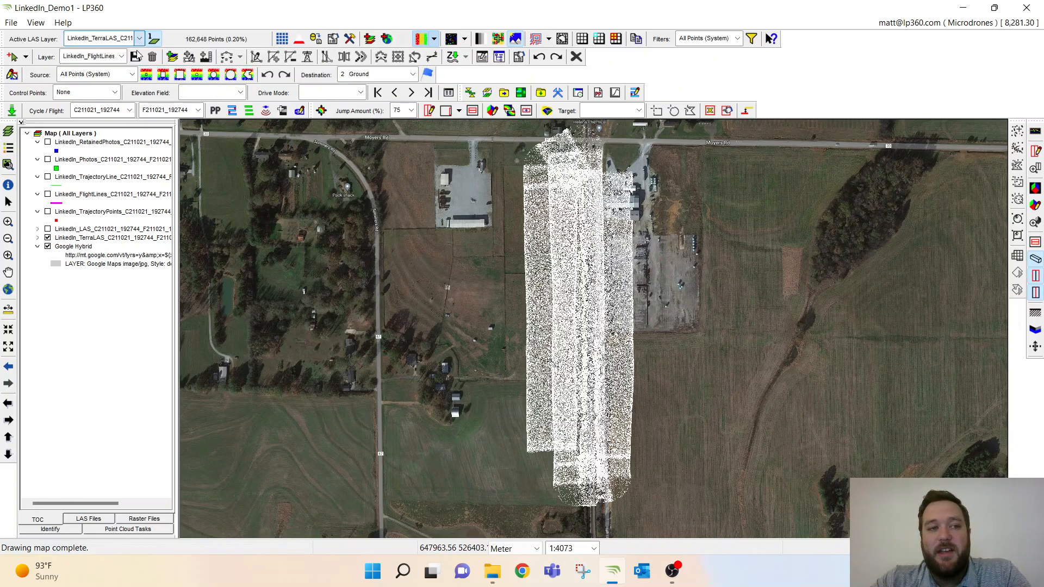
click(433, 40)
click(436, 71)
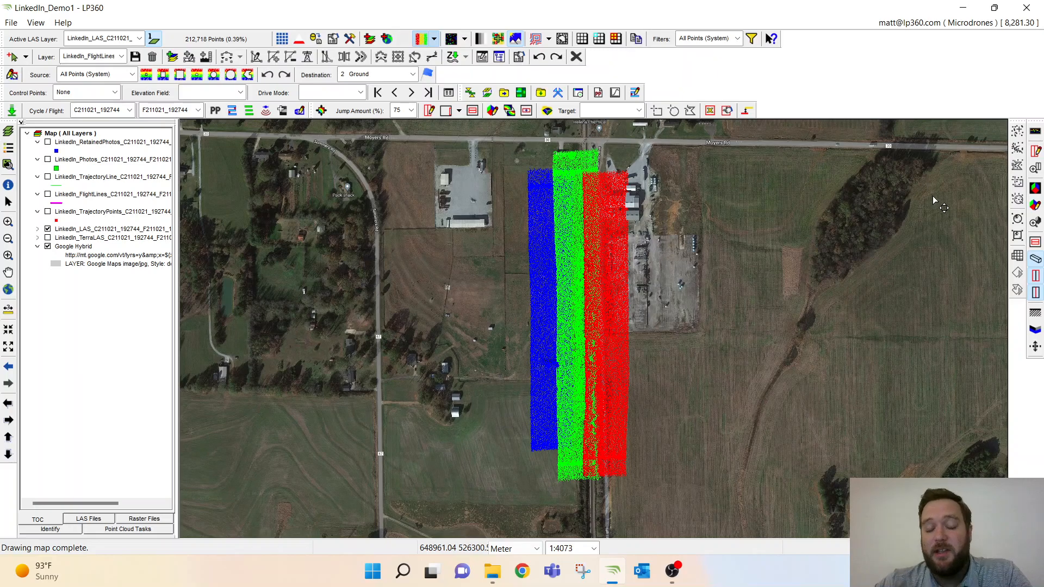
Cut an east-west profile across the northern overlap of the middle and easternmost flight lines, and enlarge the profile view.
click(1036, 153)
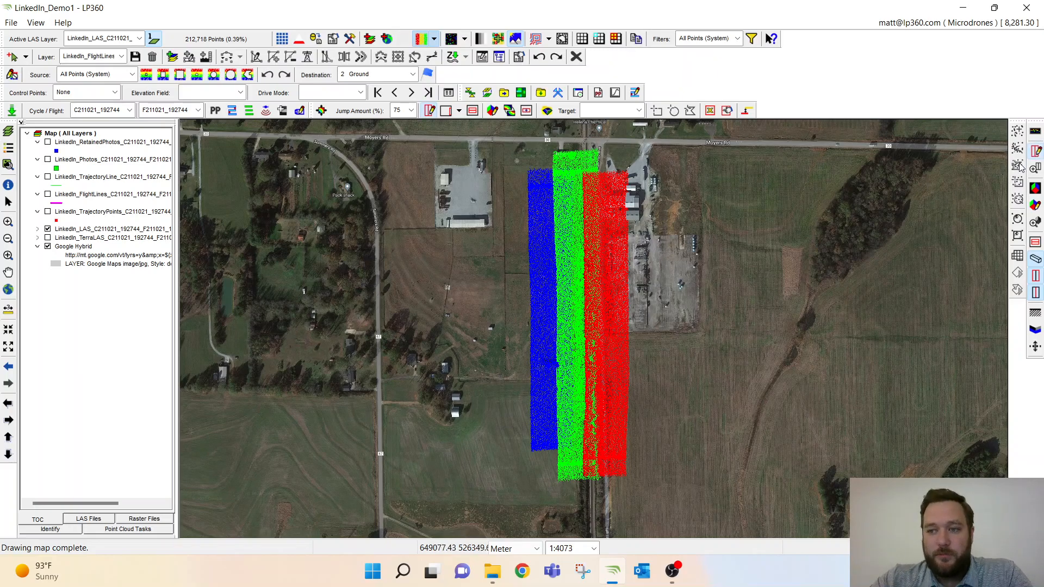
click(578, 212)
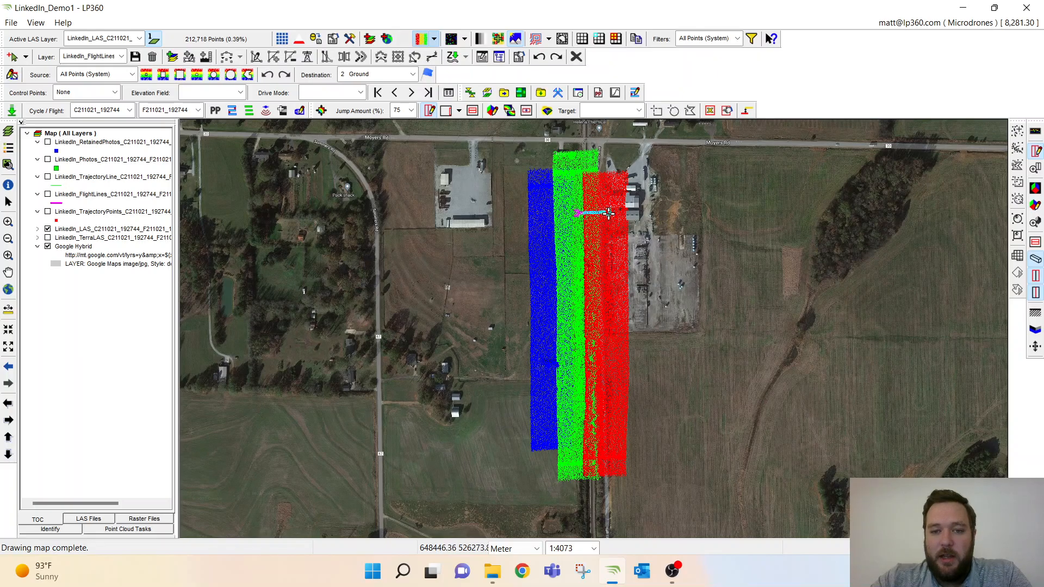
click(609, 217)
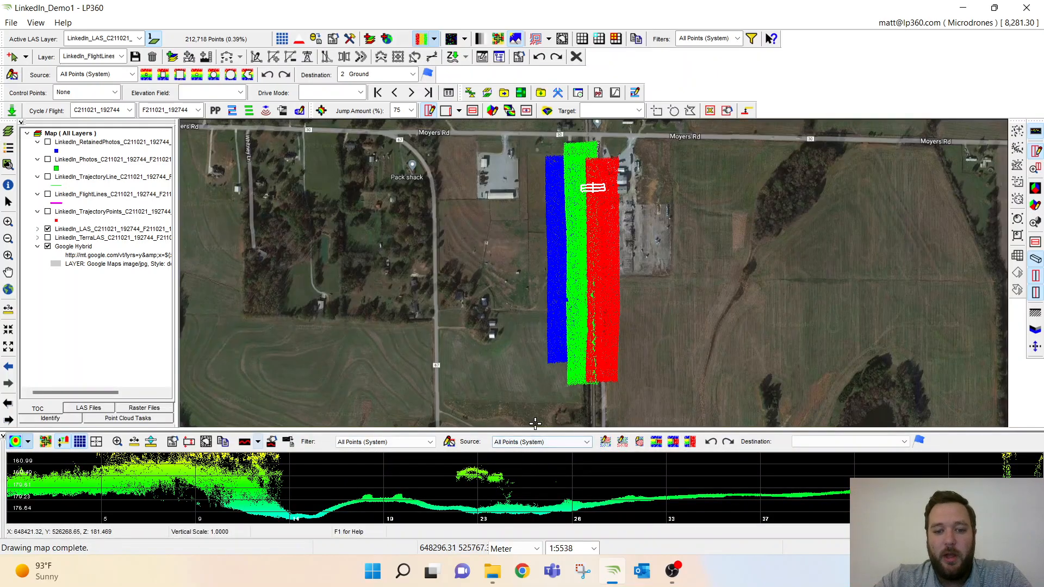
drag(535, 430, 535, 333)
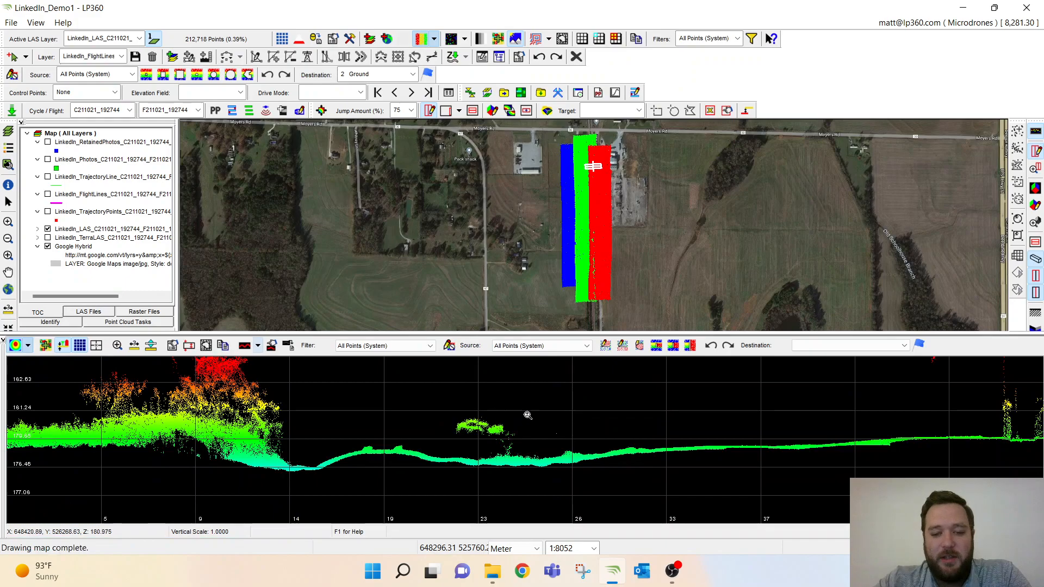
Color the profile points by point source ID and examine how the two overlapping flight lines align on the ground.
click(29, 349)
click(43, 376)
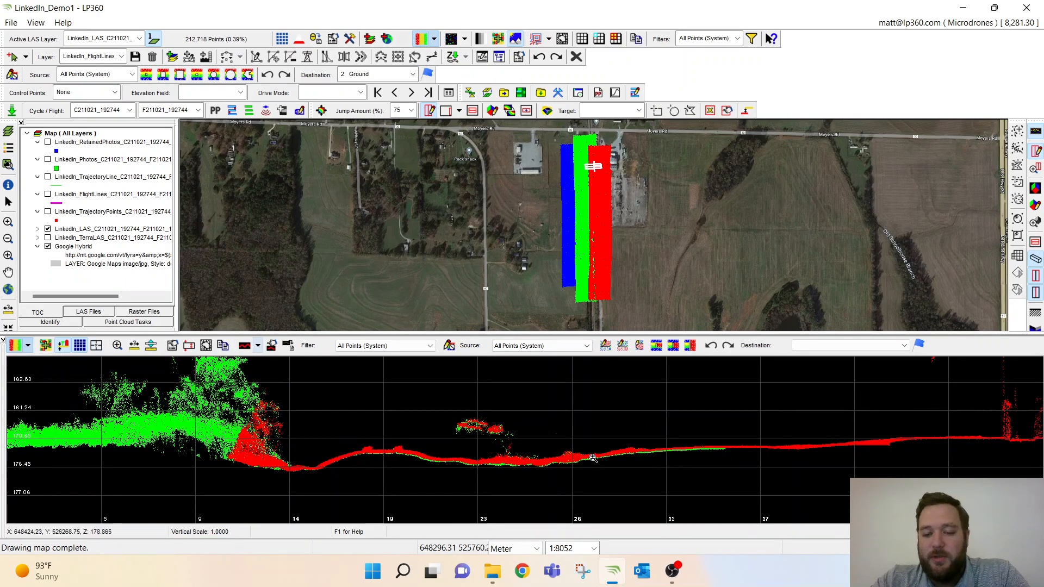
scroll(715, 445, up, 4)
middle_drag(741, 492, 326, 469)
scroll(468, 433, up, 2)
middle_drag(574, 435, 269, 458)
mouse_move(392, 433)
middle_down()
mouse_move(374, 416)
mouse_move(374, 437)
middle_up()
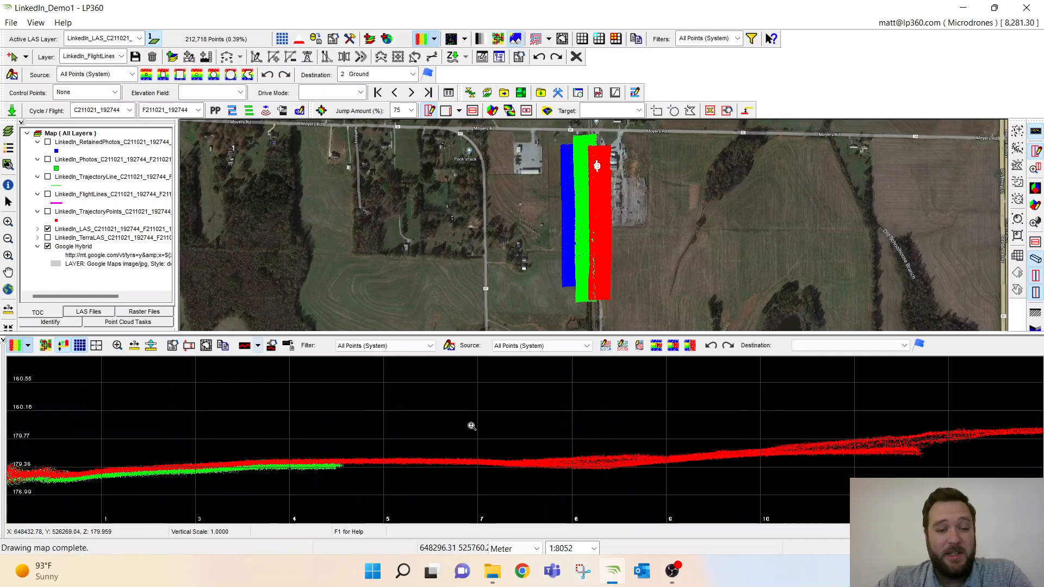
Switch the active LAS layer to LinkedIn_TerraLAS and set the profile width to 0.5.
click(140, 39)
click(136, 64)
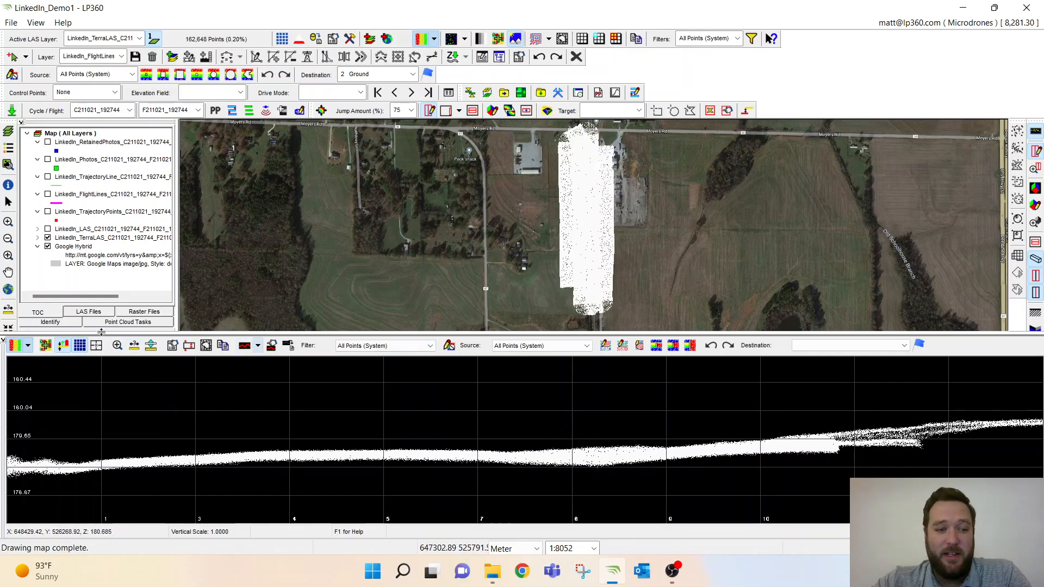
click(187, 347)
text(.5)
key(Return)
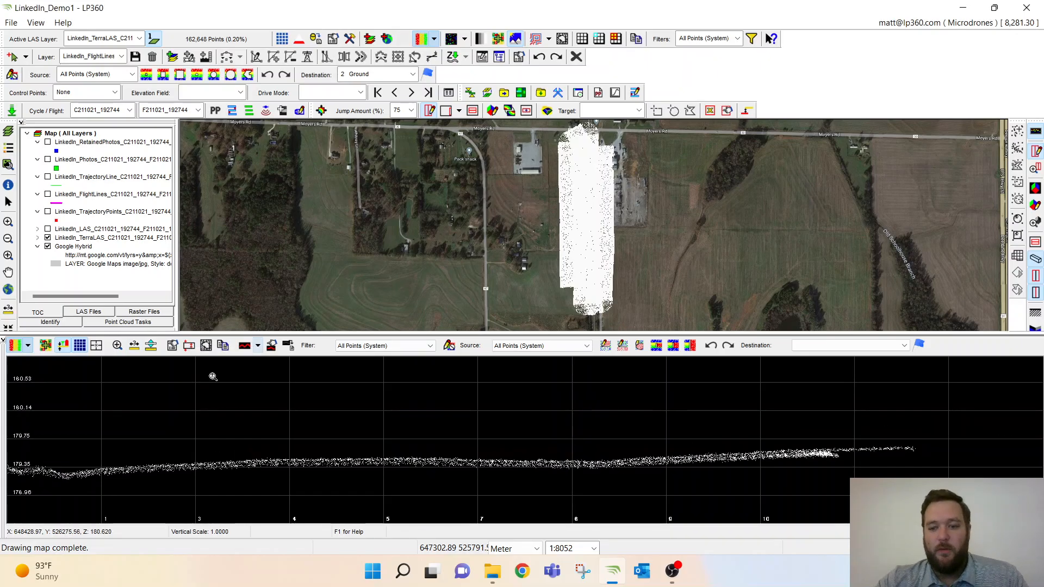
Turn on the surface line in the TerraLAS profile and examine the ground noise up close.
scroll(820, 443, up, 2)
middle_drag(845, 447, 520, 420)
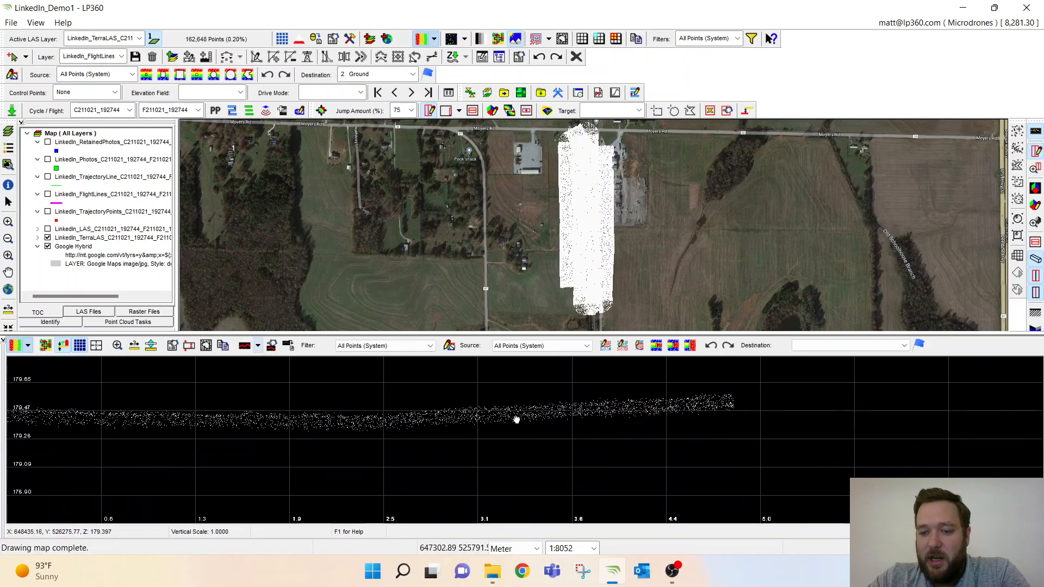
click(257, 349)
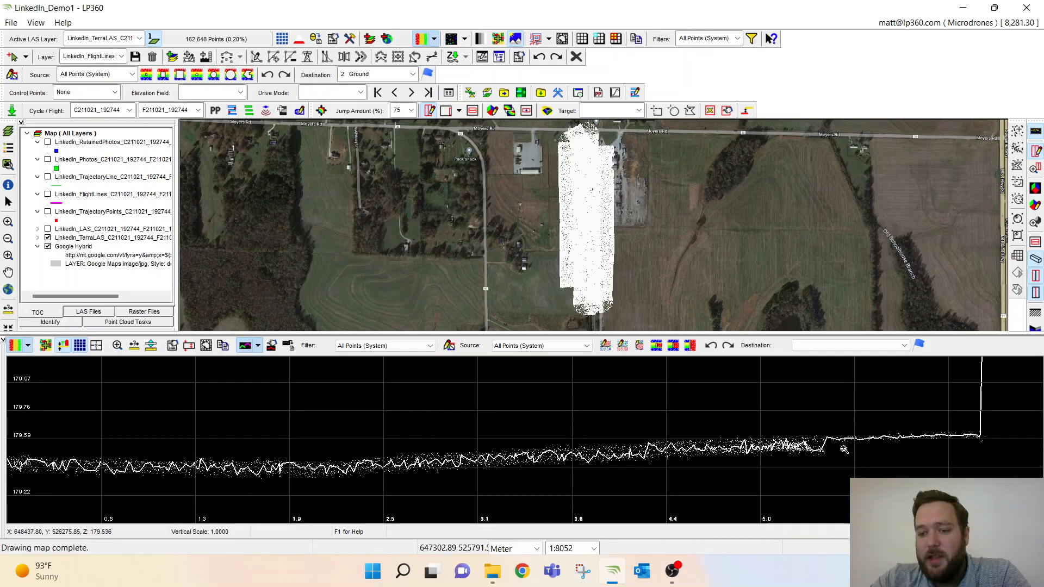
scroll(858, 440, up, 2)
middle_drag(862, 447, 494, 450)
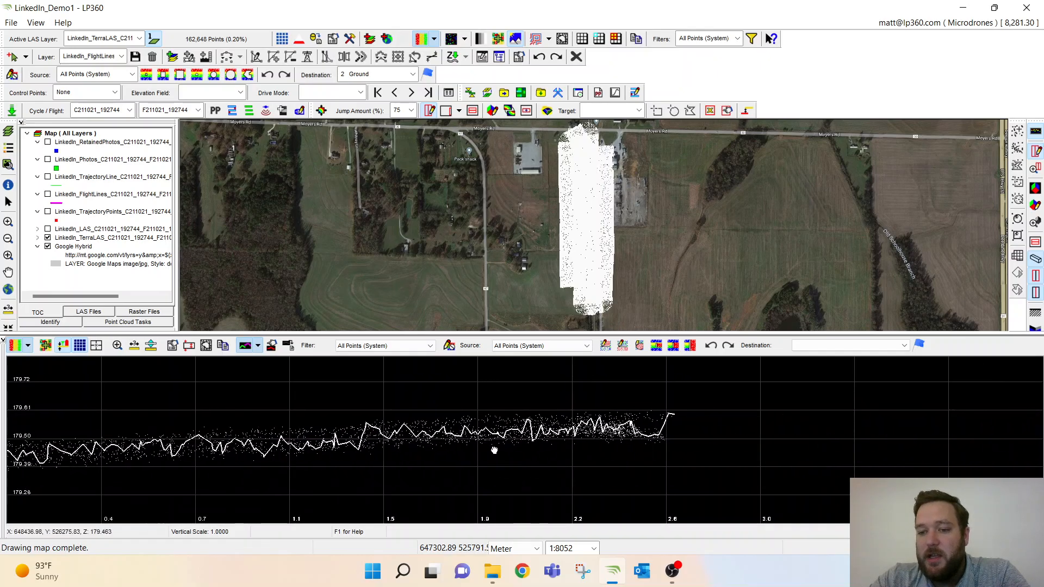
middle_drag(616, 462, 720, 414)
Switch back to the geocoded LinkedIn_LAS layer and display surface lines for both flight lines where they overlap in the profile.
click(139, 38)
click(140, 53)
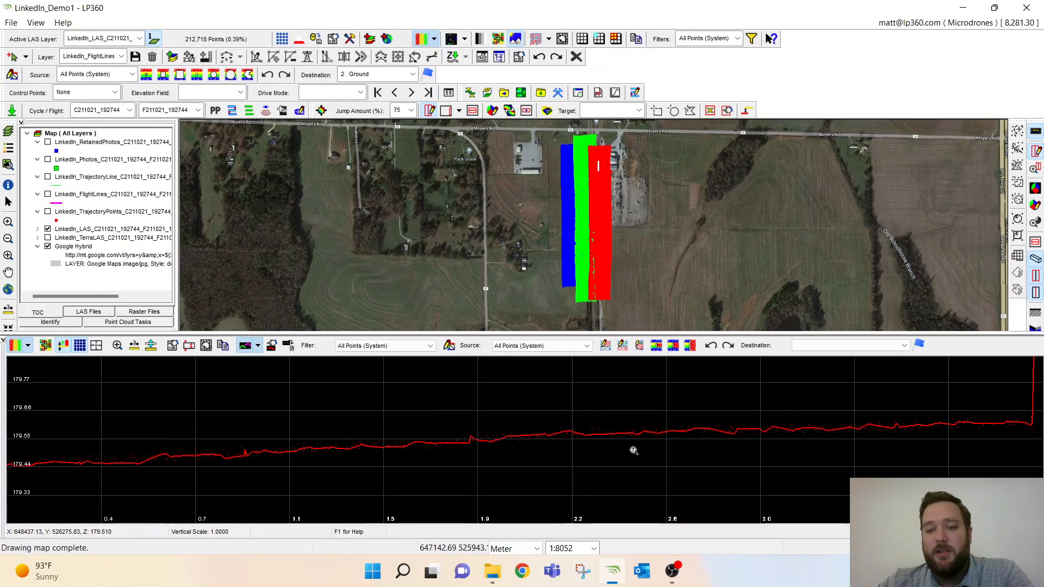
scroll(581, 431, down, 7)
middle_drag(510, 434, 581, 425)
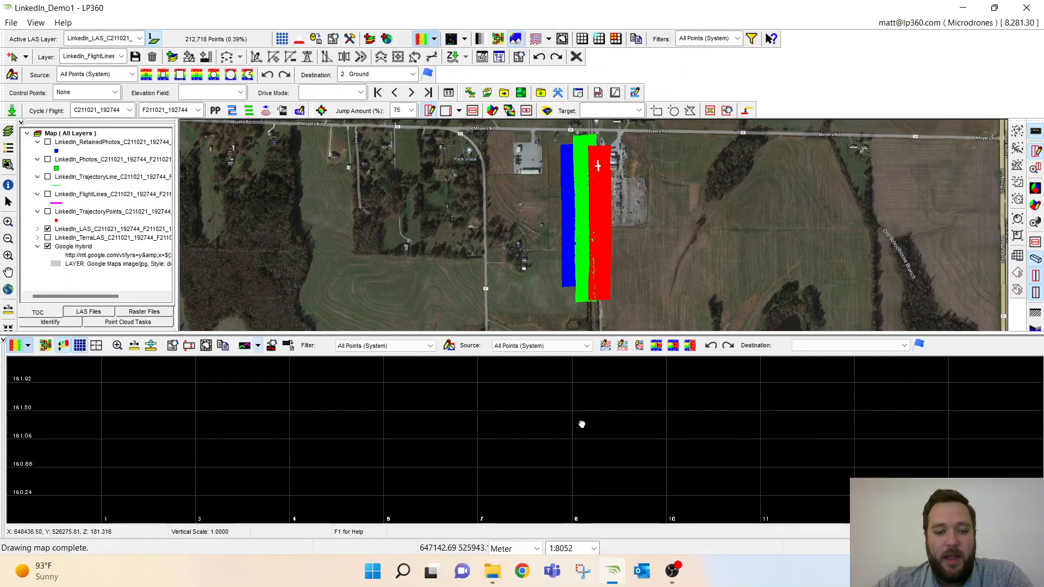
middle_drag(548, 482, 573, 464)
middle_drag(274, 459, 738, 407)
scroll(462, 443, up, 5)
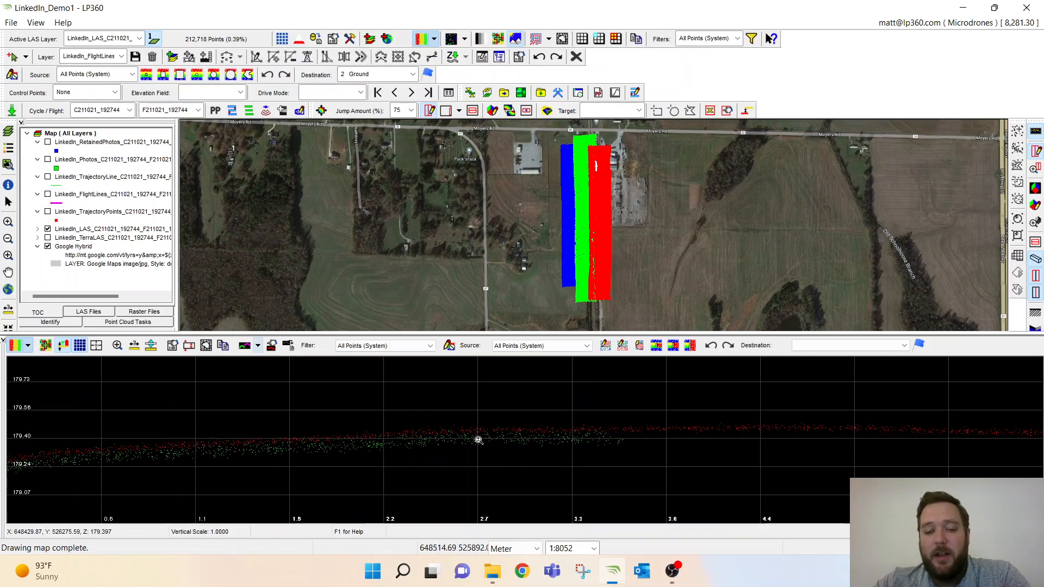
scroll(522, 433, up, 2)
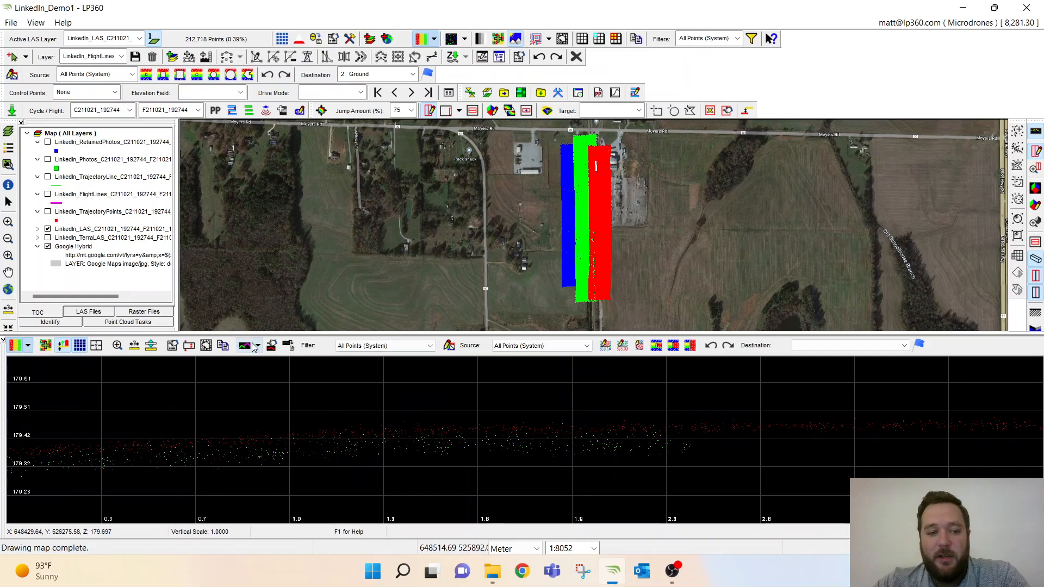
click(245, 348)
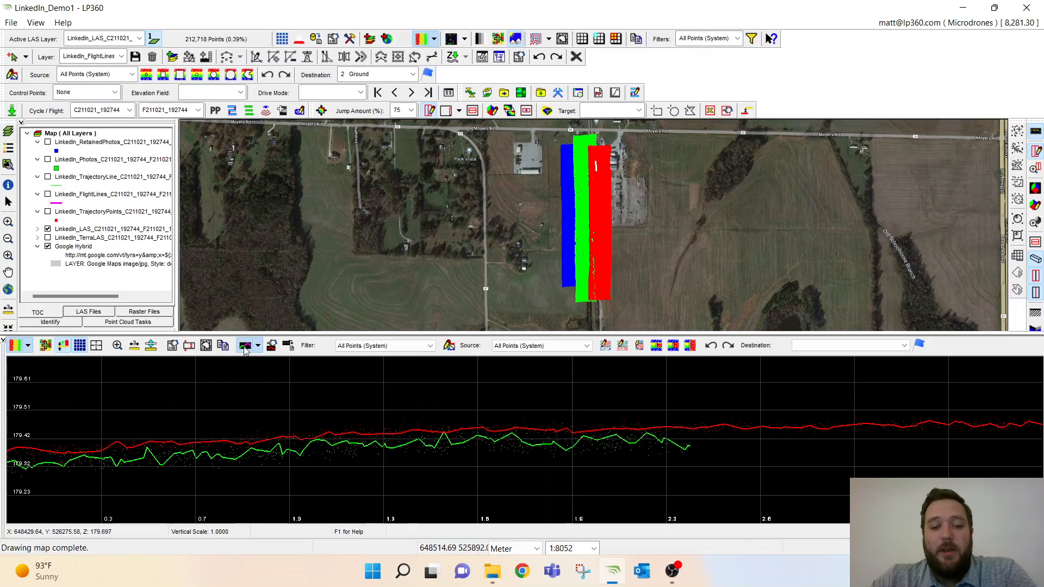
click(245, 349)
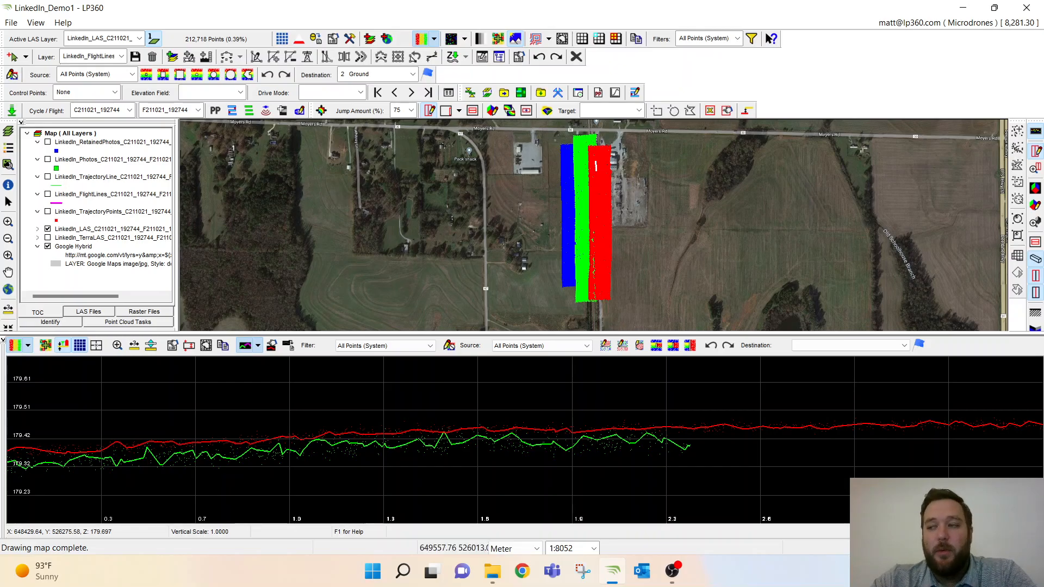